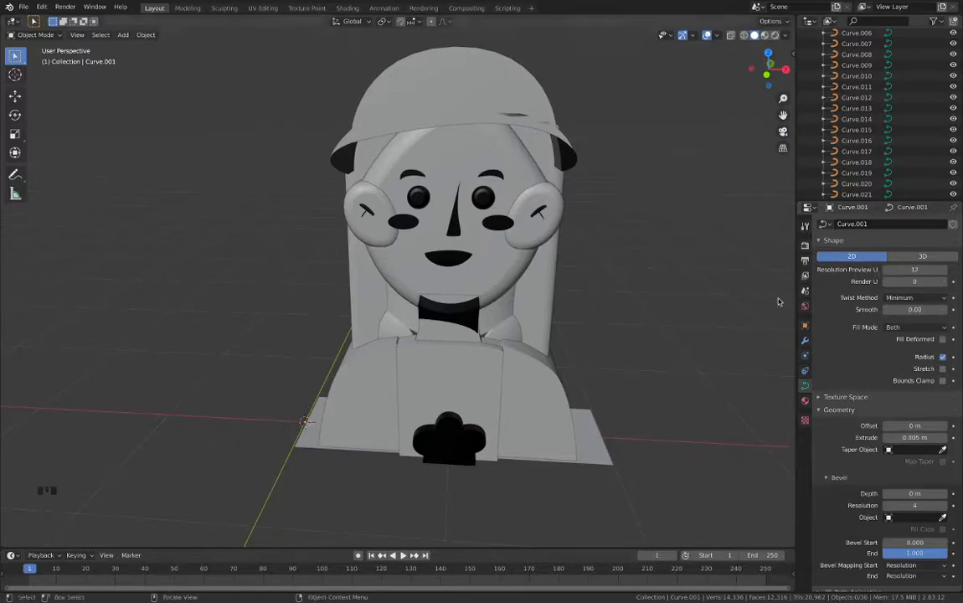
- Display the scene's render settings, switch the viewport to rendered shading and collapse the Portrait3D.svg collection
{"action": "left_click", "coordinate": [804, 226]}
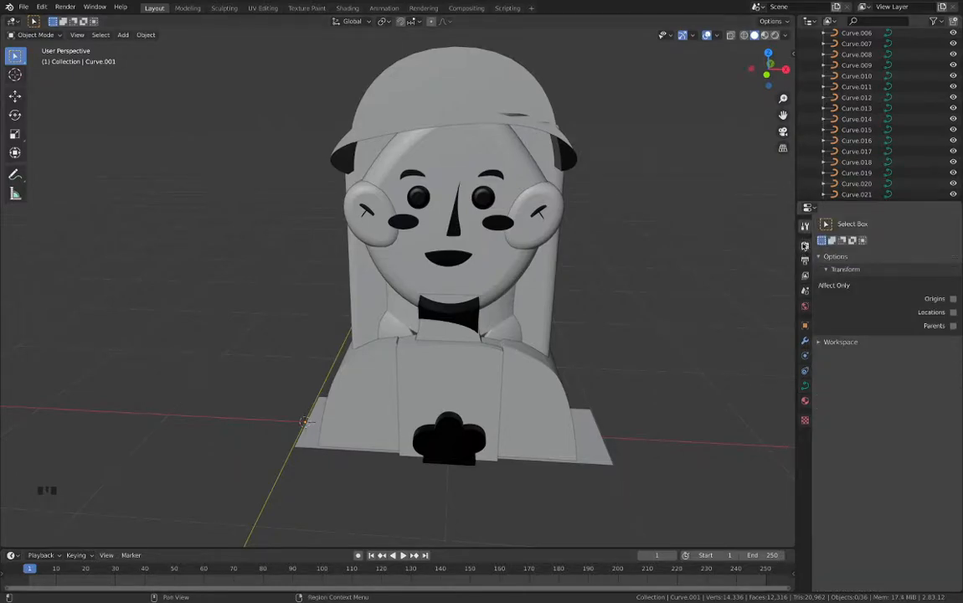
{"action": "left_click", "coordinate": [805, 247]}
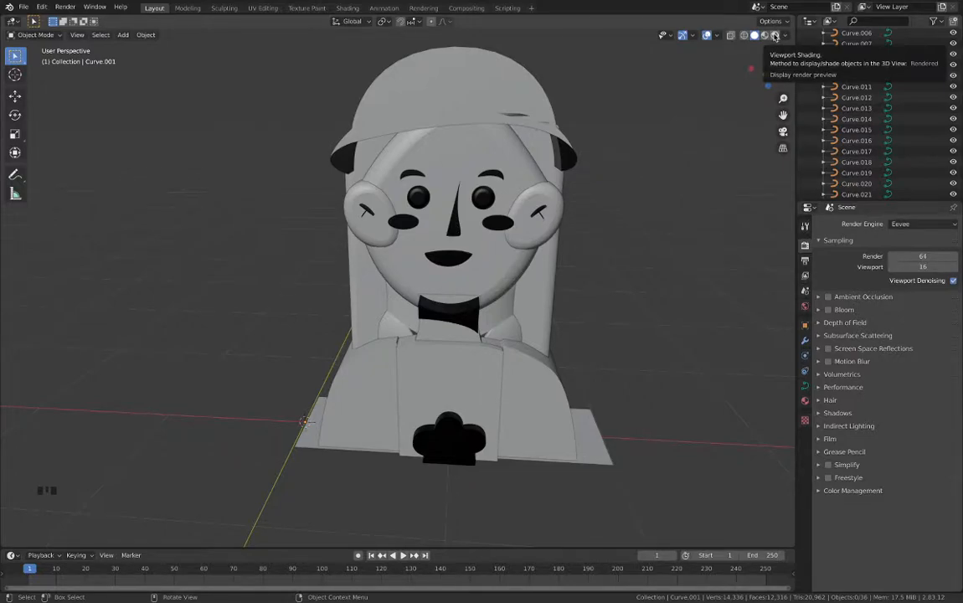
{"action": "left_click", "coordinate": [775, 35]}
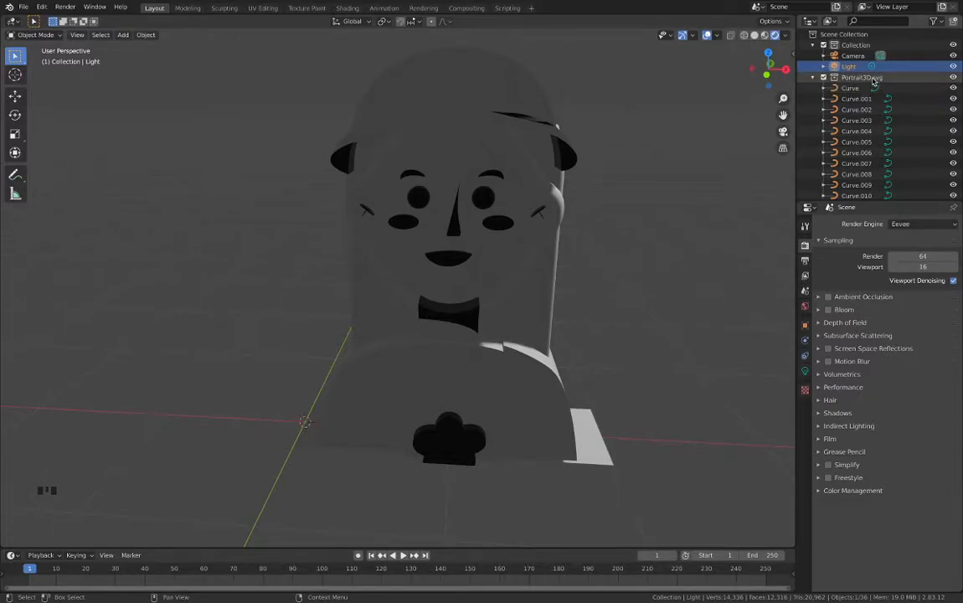
{"action": "left_click", "coordinate": [823, 77]}
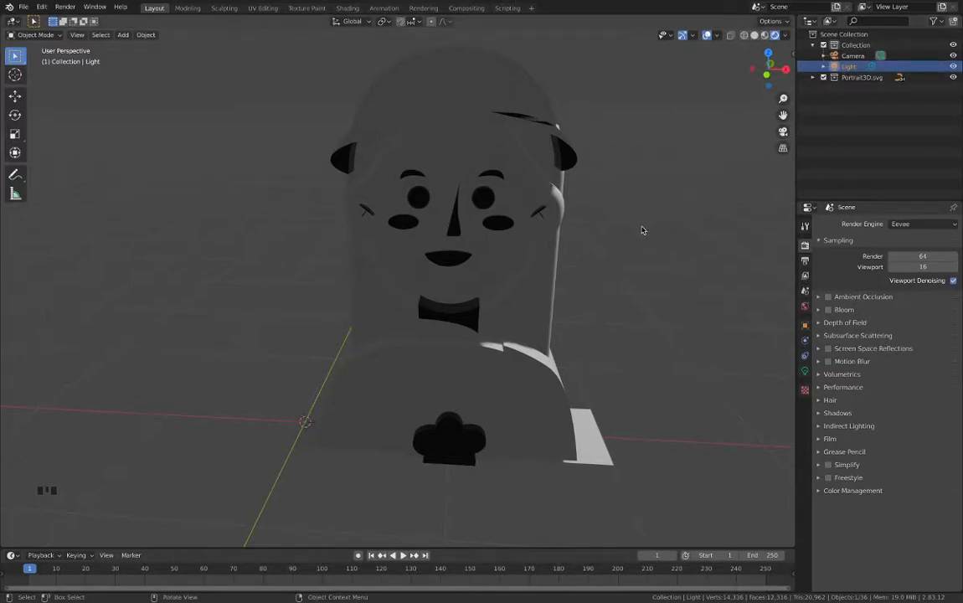
- Examine how the existing light falls on the portrait's front, top and side
{"action": "scroll", "coordinate": [642, 230], "scroll_direction": "up", "scroll_amount": 2}
{"action": "scroll", "coordinate": [642, 230], "scroll_direction": "left", "scroll_amount": 4}
{"action": "scroll", "coordinate": [642, 230], "scroll_direction": "right", "scroll_amount": 2}
{"action": "scroll", "coordinate": [642, 231], "scroll_direction": "right", "scroll_amount": 5}
{"action": "scroll", "coordinate": [642, 230], "scroll_direction": "up", "scroll_amount": 8}
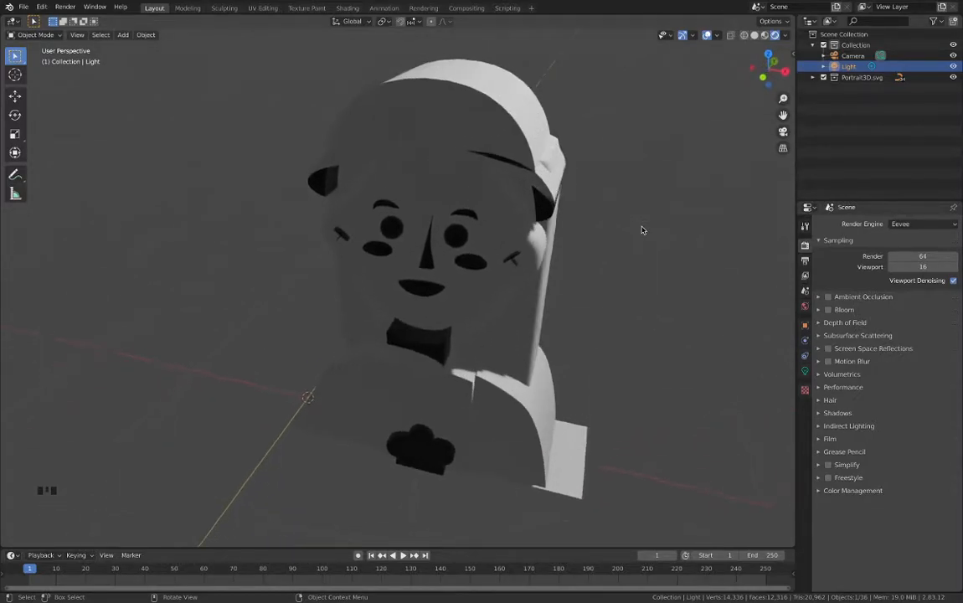
{"action": "scroll", "coordinate": [642, 231], "scroll_direction": "up", "scroll_amount": 6}
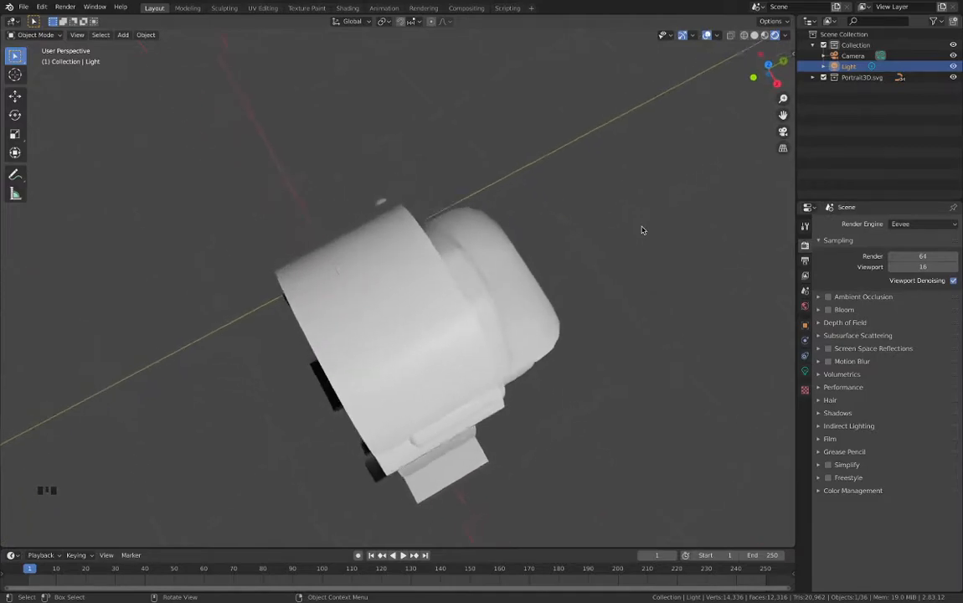
{"action": "scroll", "coordinate": [642, 230], "scroll_direction": "down", "scroll_amount": 10}
{"action": "scroll", "coordinate": [642, 230], "scroll_direction": "right", "scroll_amount": 4}
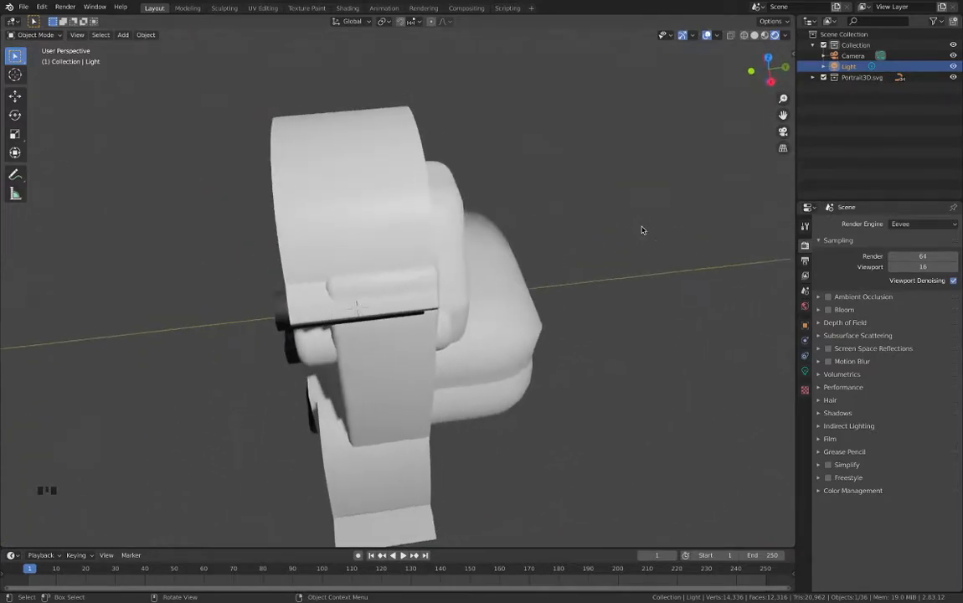
{"action": "scroll", "coordinate": [643, 230], "scroll_direction": "left", "scroll_amount": 8}
{"action": "scroll", "coordinate": [642, 231], "scroll_direction": "up", "scroll_amount": 4}
{"action": "scroll", "coordinate": [643, 231], "scroll_direction": "down", "scroll_amount": 3, "text": "ctrl"}
{"action": "left_click", "coordinate": [689, 252]}
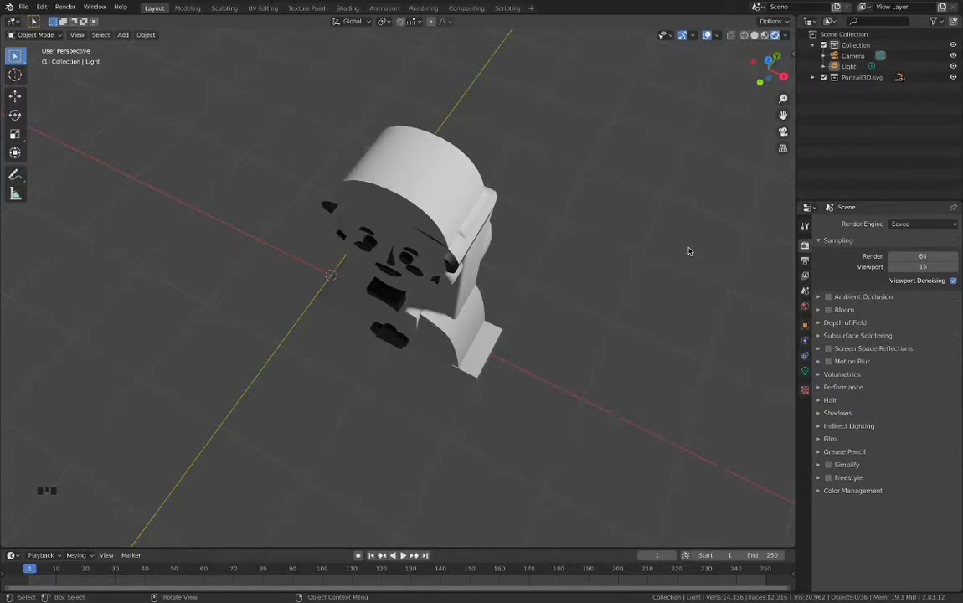
- Move the point light in front of the portrait, by about -5.6 m in X, -4.6 m in Y and -3.5 m in Z
{"action": "scroll", "coordinate": [690, 252], "scroll_direction": "down", "scroll_amount": 2, "text": "ctrl"}
{"action": "scroll", "coordinate": [689, 252], "scroll_direction": "down", "scroll_amount": 4, "text": "ctrl"}
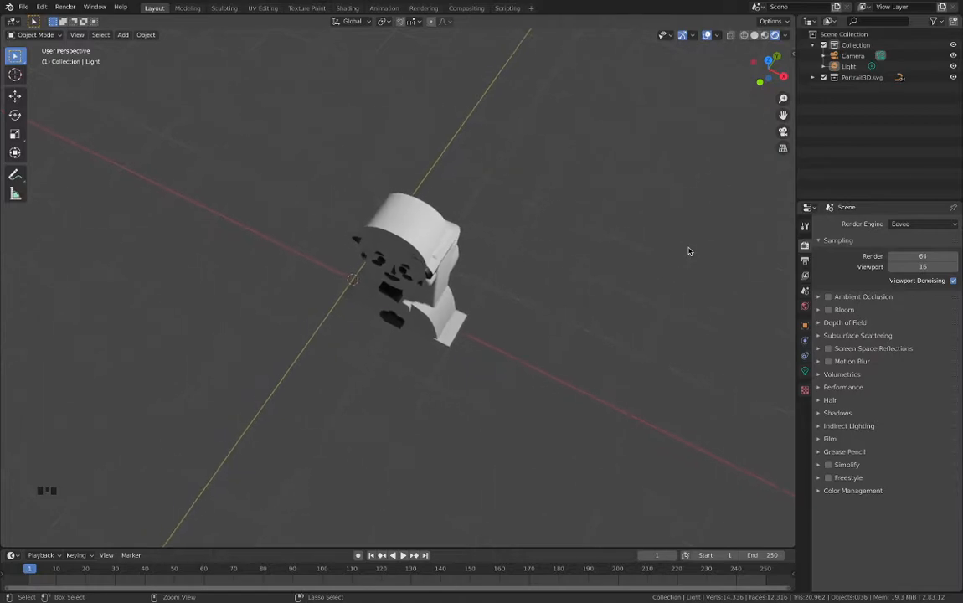
{"action": "middle_click_drag", "start_coordinate": [689, 251], "coordinate": [536, 142]}
{"action": "left_click", "coordinate": [514, 123]}
{"action": "key", "text": "g"}
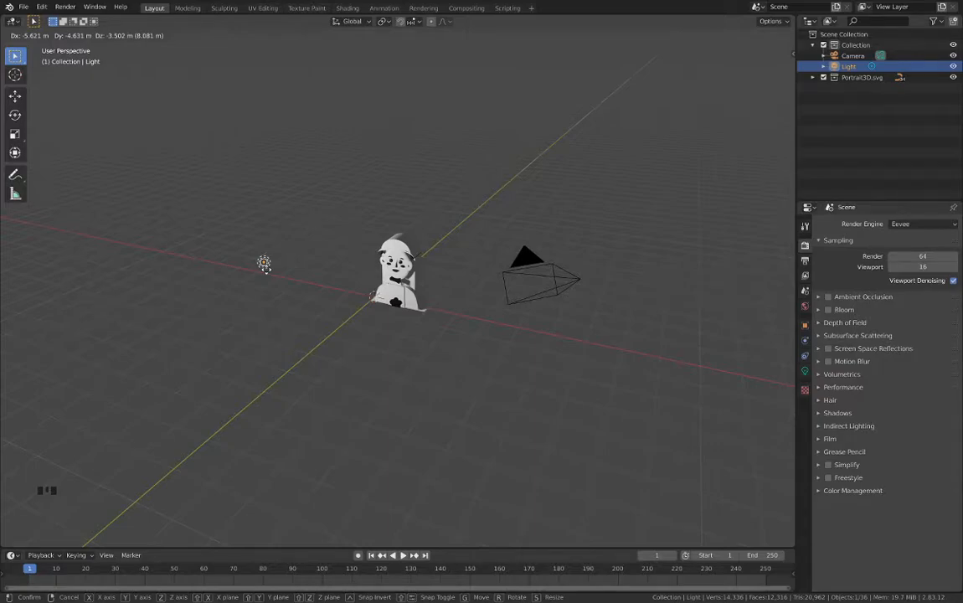
{"action": "left_click", "coordinate": [264, 264]}
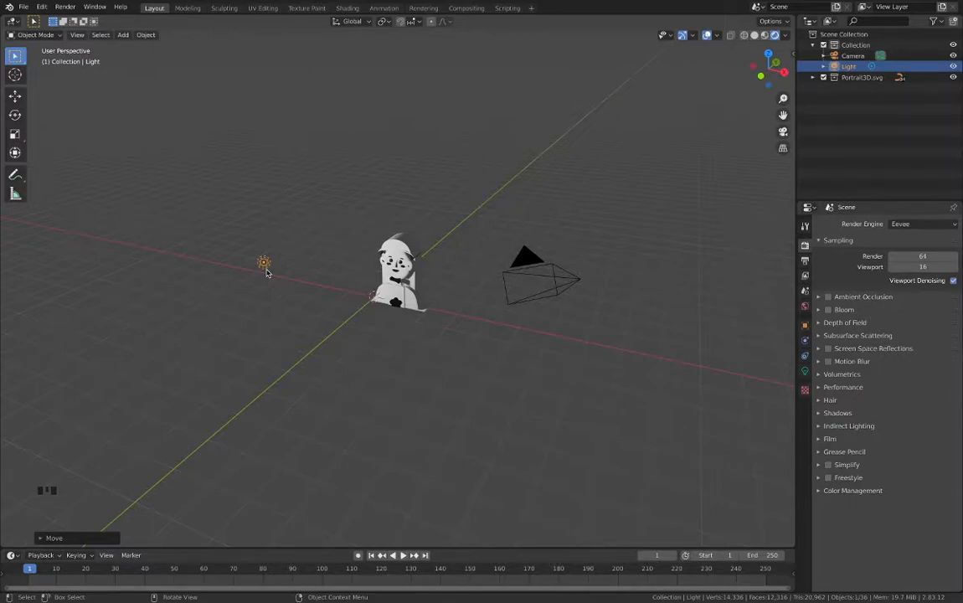
{"action": "left_click", "coordinate": [266, 269]}
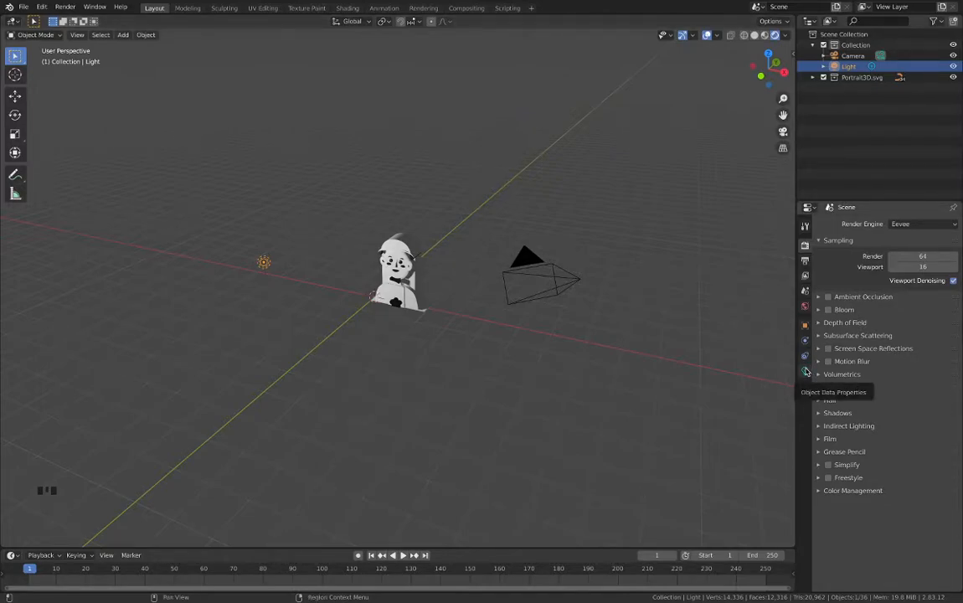
- Switch the light's Shadow option off and back on to compare the shading on the portrait
{"action": "left_click", "coordinate": [805, 371]}
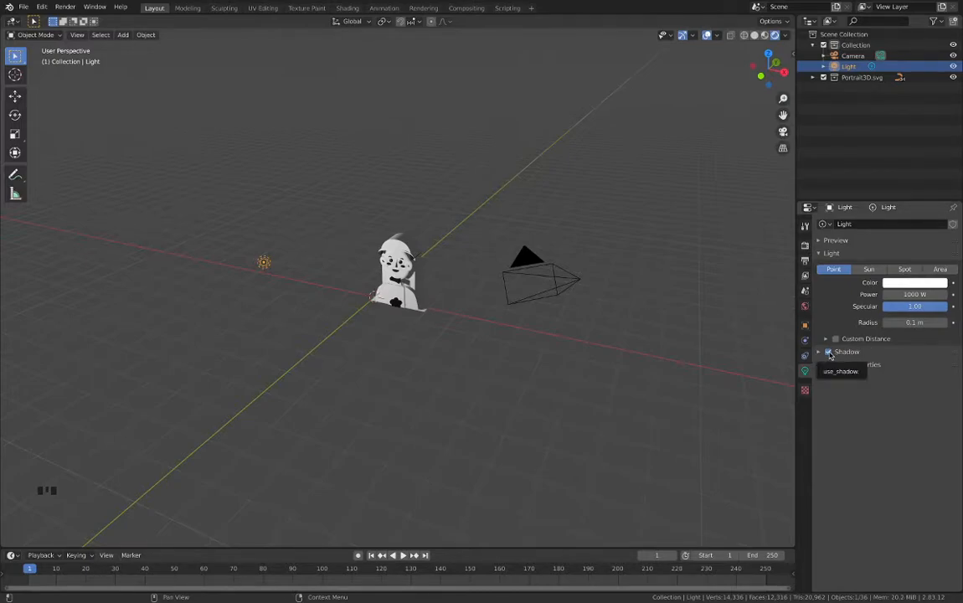
{"action": "left_click", "coordinate": [828, 352]}
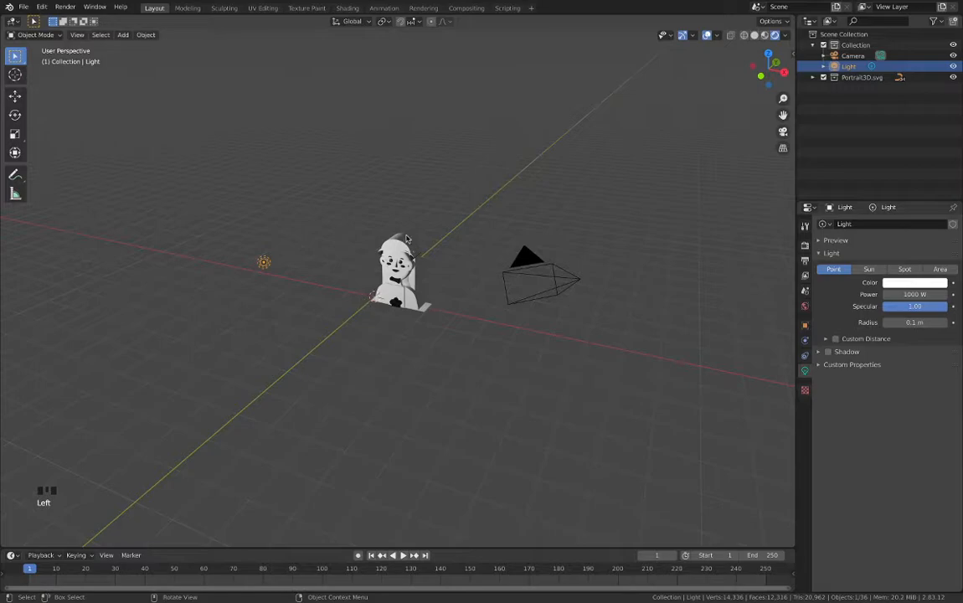
{"action": "left_click", "coordinate": [828, 352]}
{"action": "left_click", "coordinate": [797, 374]}
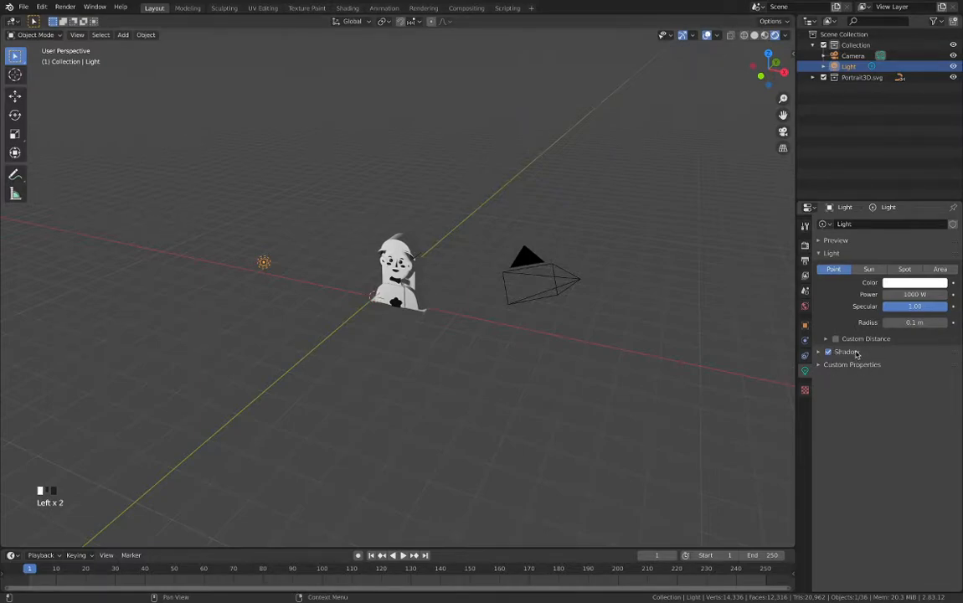
- Enable Contact Shadows in the light's shadow settings
{"action": "left_click", "coordinate": [855, 353]}
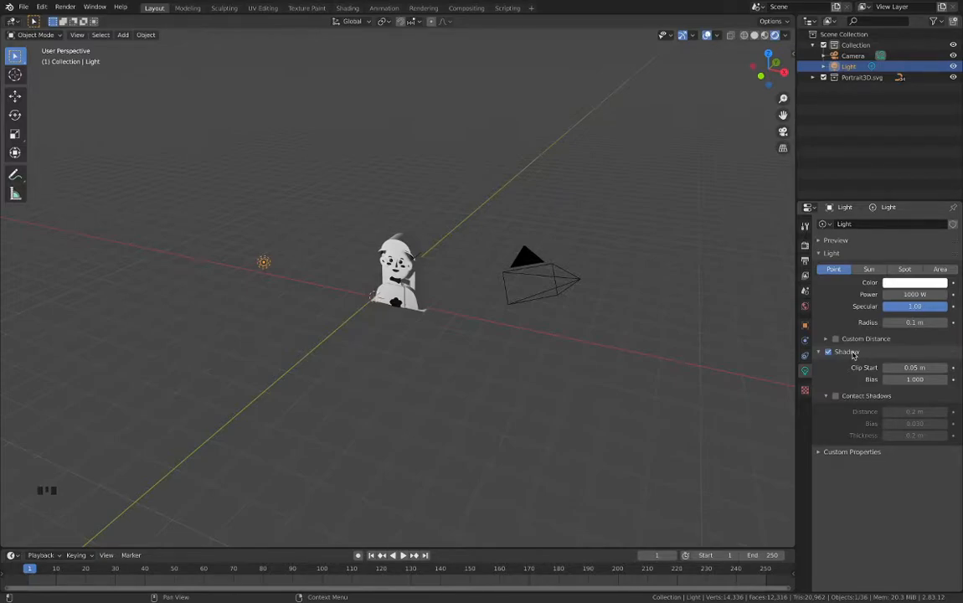
{"action": "left_click", "coordinate": [835, 396]}
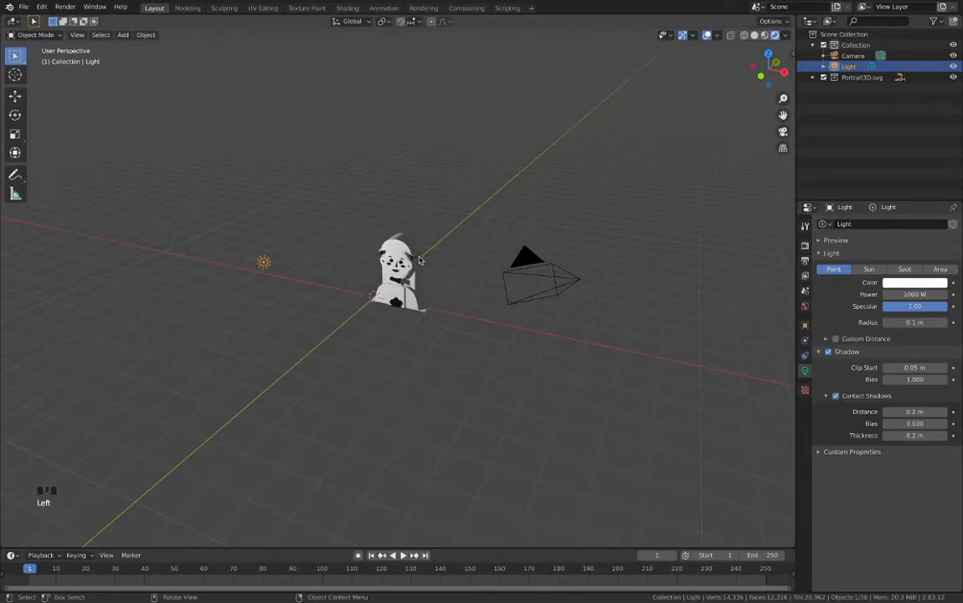
{"action": "scroll", "coordinate": [488, 310], "scroll_direction": "down", "scroll_amount": 1}
{"action": "scroll", "coordinate": [487, 311], "scroll_direction": "up", "scroll_amount": 2}
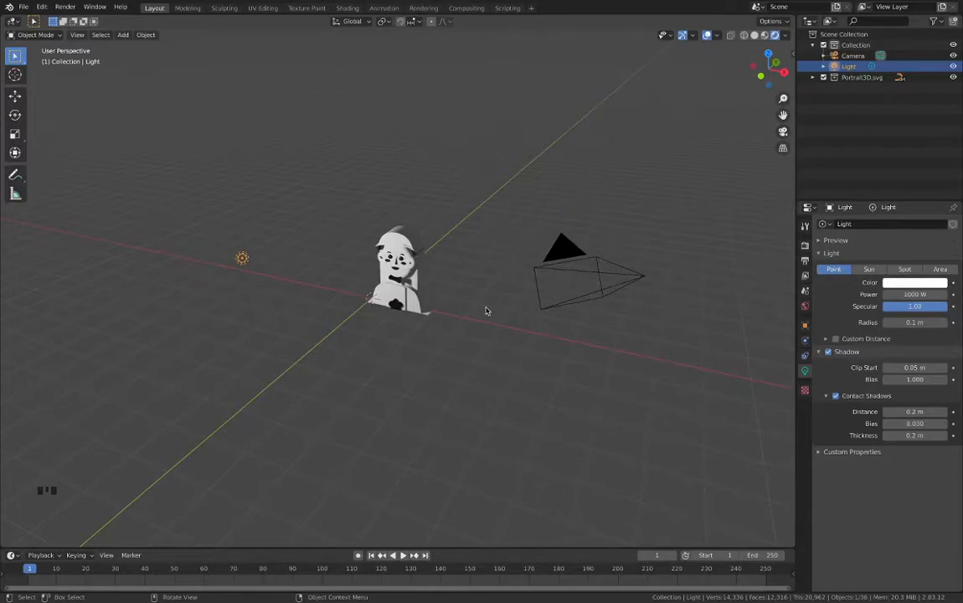
{"action": "scroll", "coordinate": [486, 310], "scroll_direction": "up", "scroll_amount": 5}
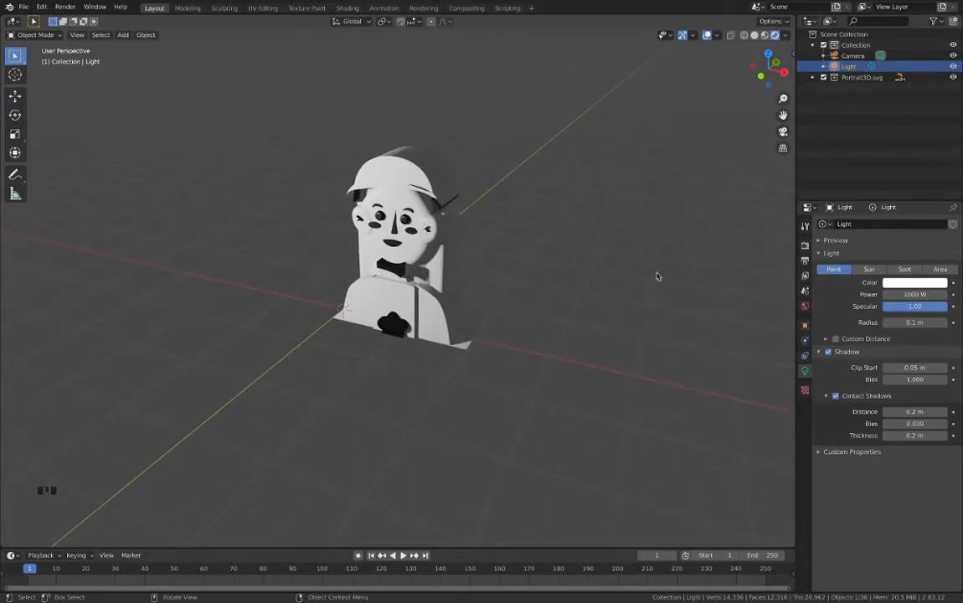
- Compare the portrait with Contact Shadows off and on several times, ending with the option on
{"action": "left_click", "coordinate": [835, 396]}
{"action": "left_click", "coordinate": [835, 396]}
{"action": "left_click", "coordinate": [835, 396]}
{"action": "left_click", "coordinate": [835, 396]}
{"action": "left_click", "coordinate": [835, 396]}
{"action": "left_click", "coordinate": [835, 396]}
{"action": "left_click", "coordinate": [834, 396]}
{"action": "left_click", "coordinate": [835, 397]}
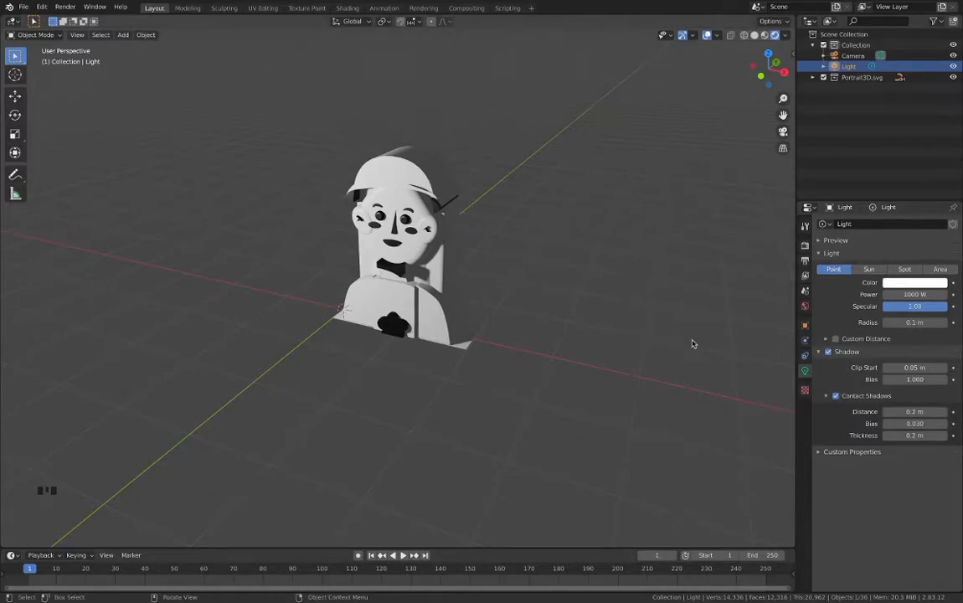
- Duplicate the point light and place the copy low on the opposite side of the portrait, in front of the X axis
{"action": "scroll", "coordinate": [692, 343], "scroll_direction": "down", "scroll_amount": 4}
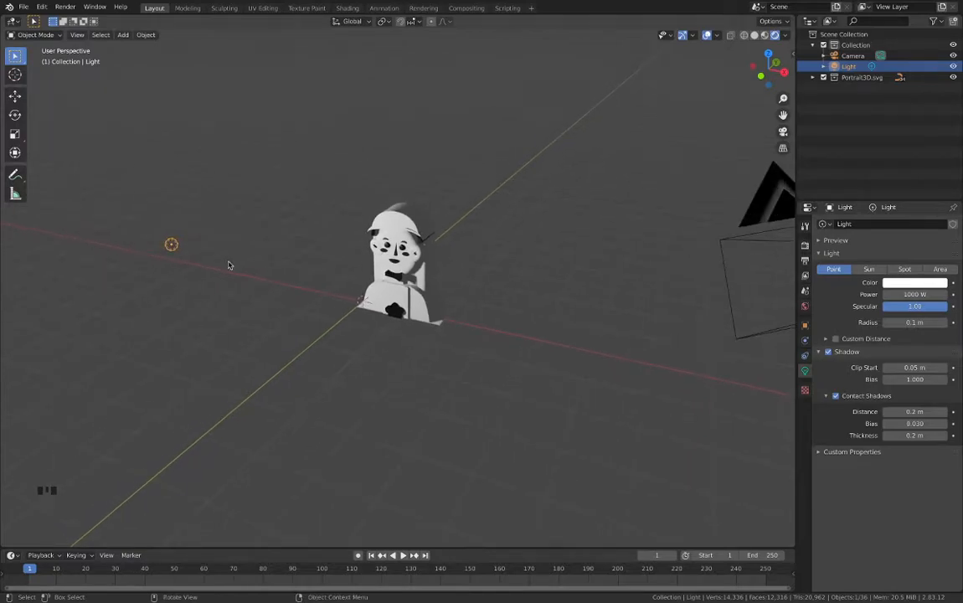
{"action": "left_click", "coordinate": [168, 248]}
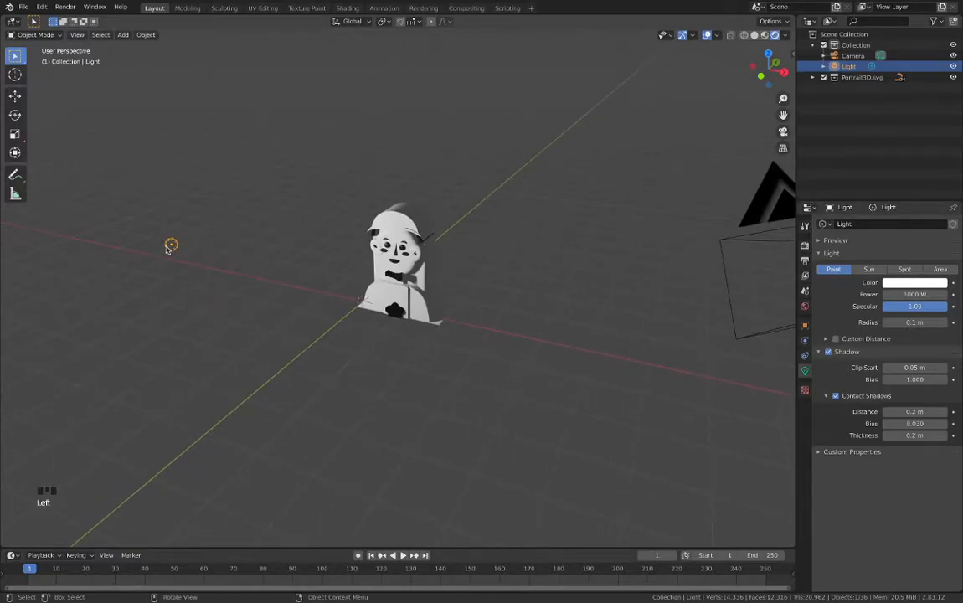
{"action": "left_click", "coordinate": [848, 67]}
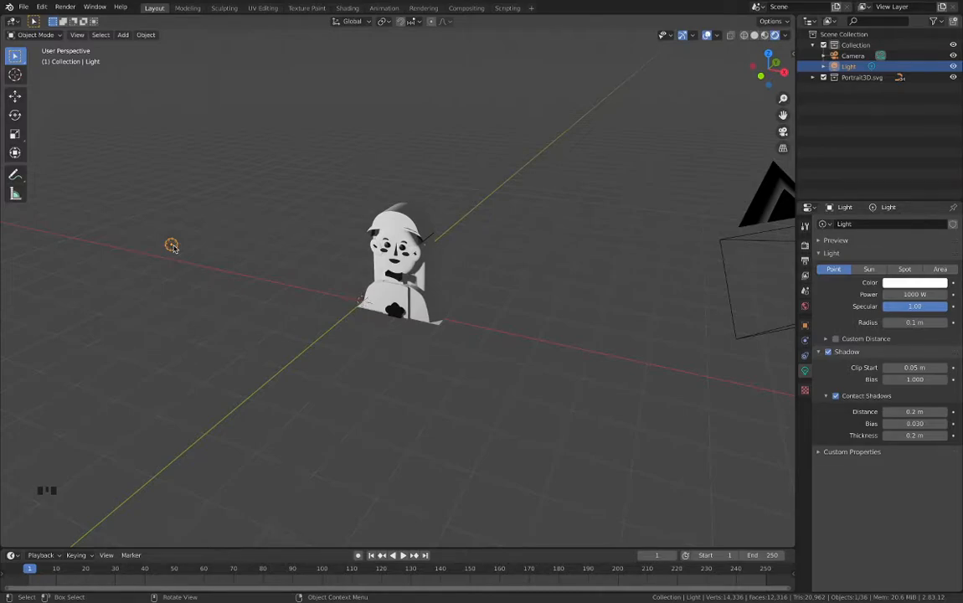
{"action": "key", "text": "shift+d"}
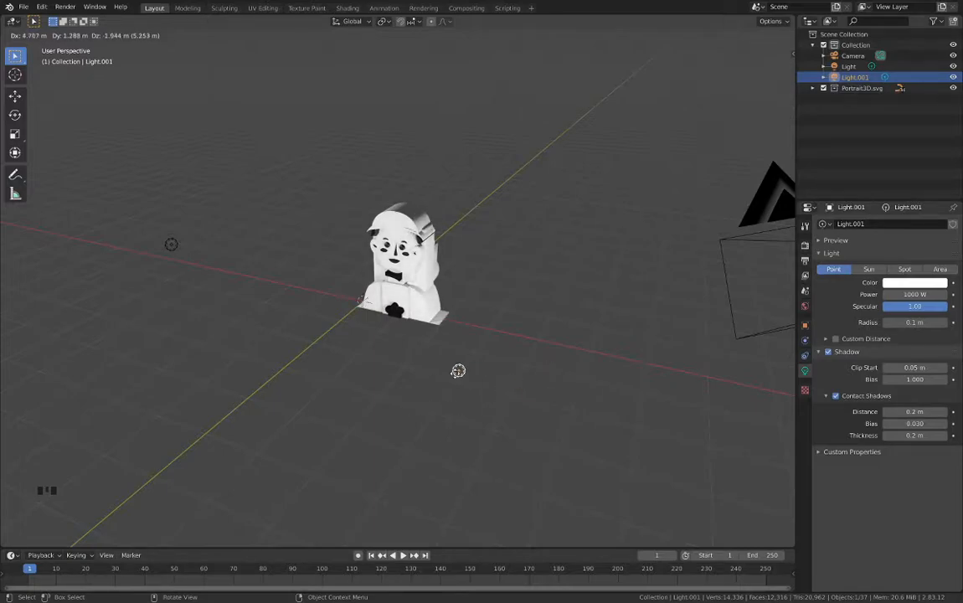
{"action": "left_click", "coordinate": [467, 416]}
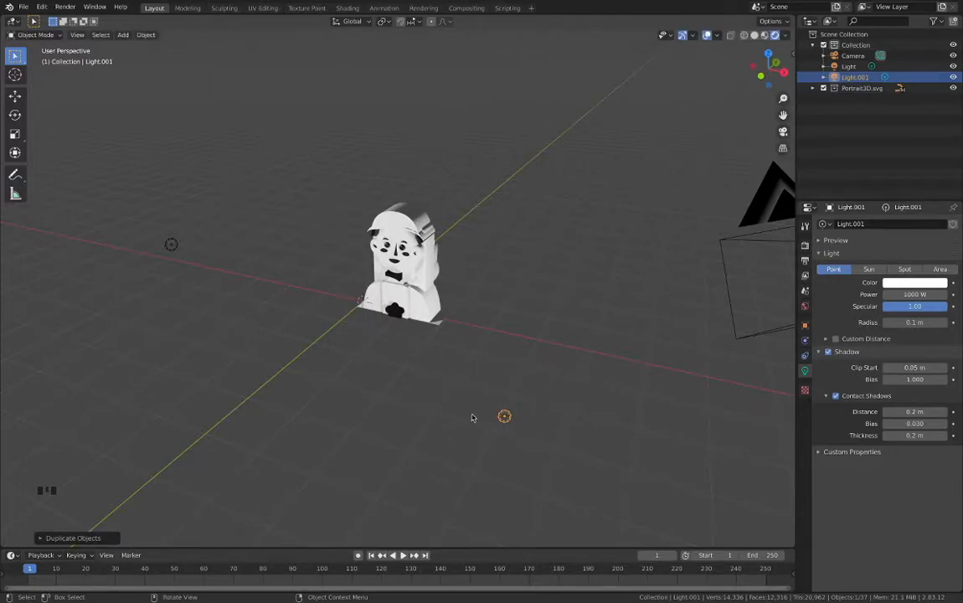
- Duplicate the original light again and place this copy high up behind the portrait, near the camera's side
{"action": "left_click", "coordinate": [169, 246]}
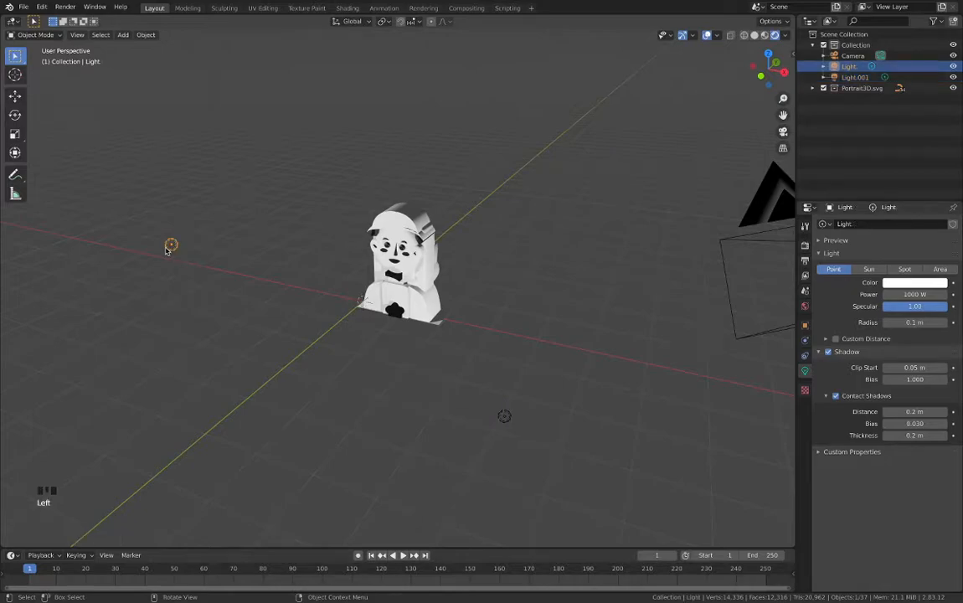
{"action": "left_click", "coordinate": [505, 418]}
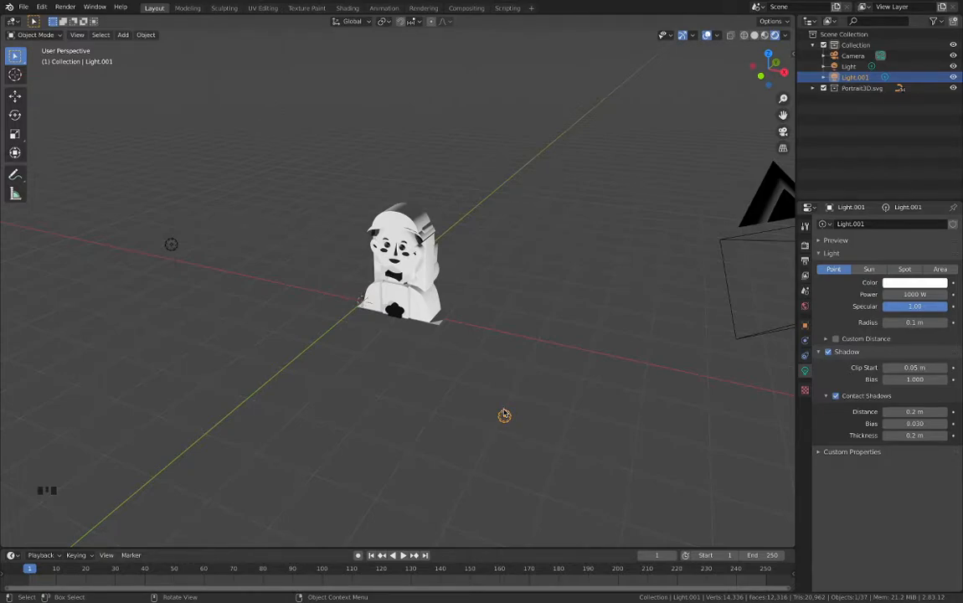
{"action": "left_click", "coordinate": [172, 248]}
{"action": "right_click", "coordinate": [172, 250]}
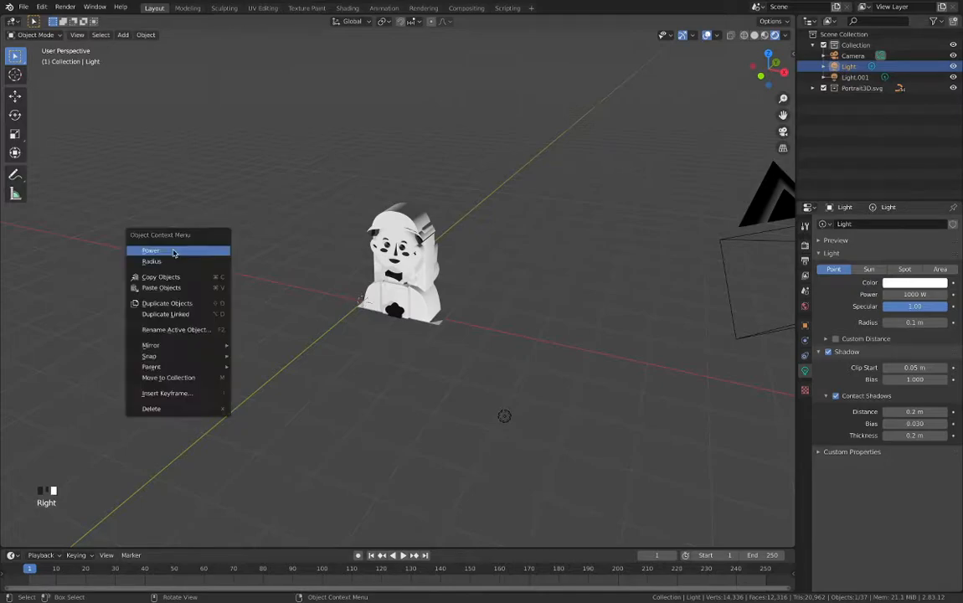
{"action": "left_click", "coordinate": [178, 304]}
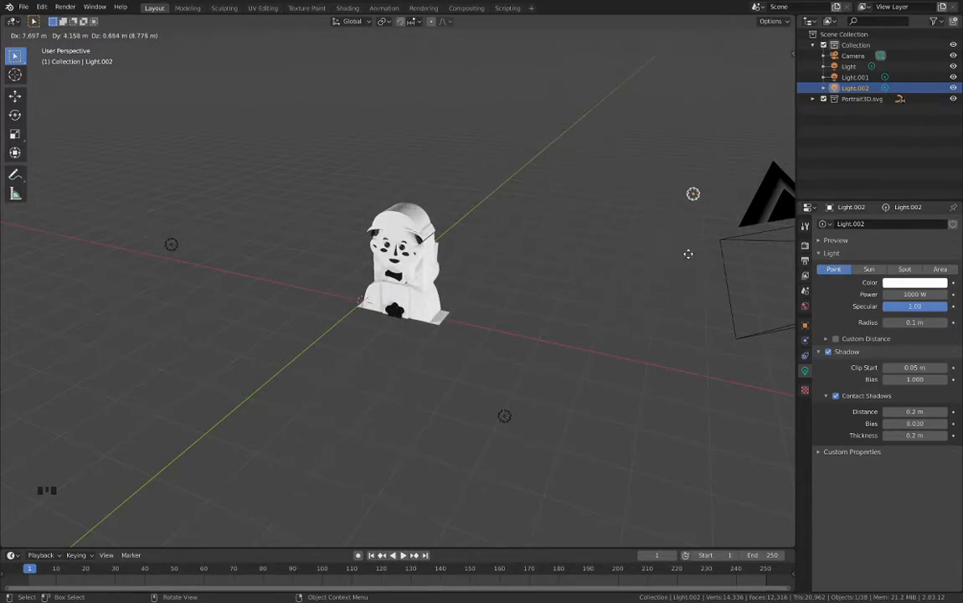
{"action": "left_click", "coordinate": [658, 162]}
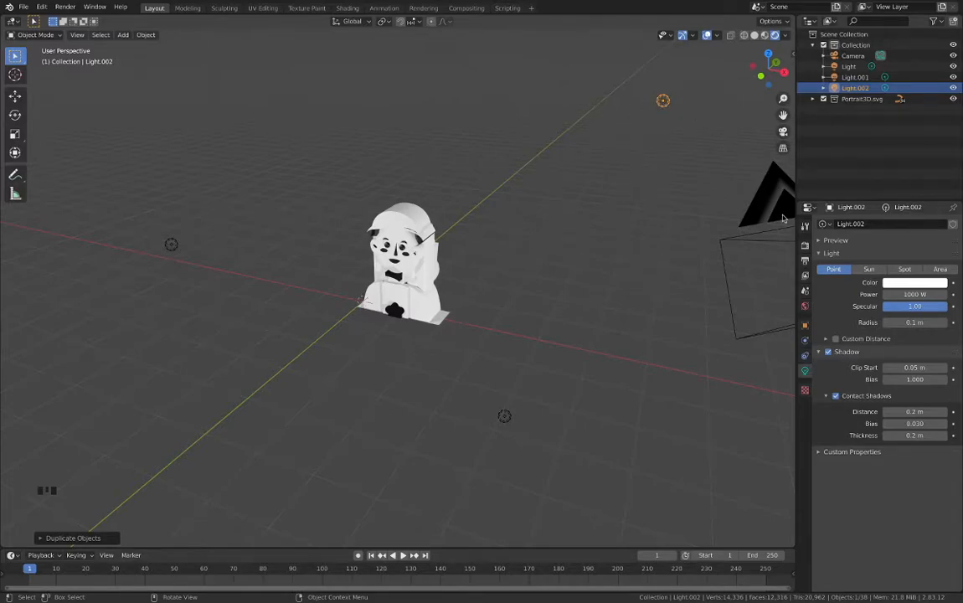
- Colour the rear light dark green with hue 0.370, saturation 0.877 and value 0.557, and select the low front light
{"action": "left_click", "coordinate": [903, 285]}
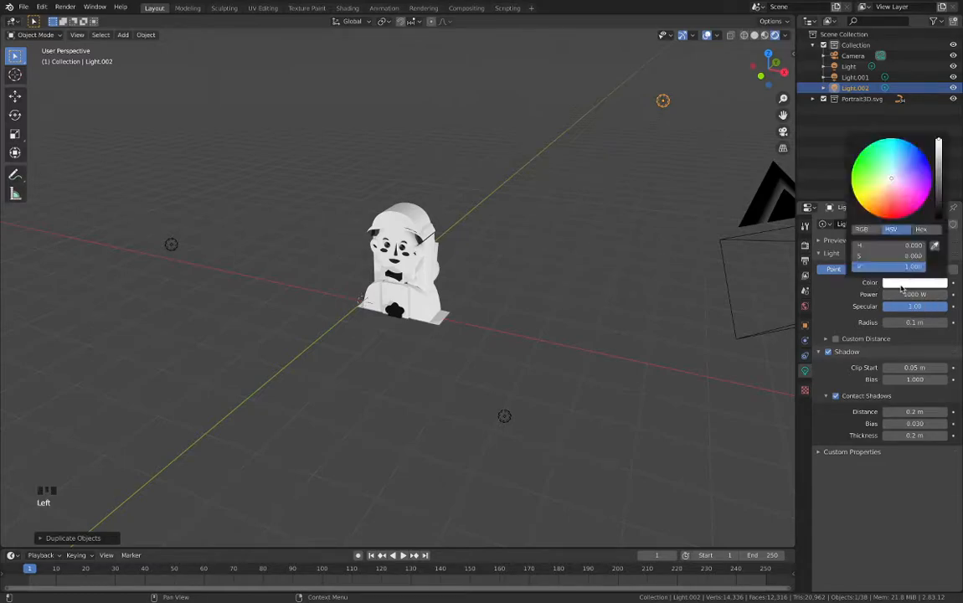
{"action": "left_click", "coordinate": [875, 159]}
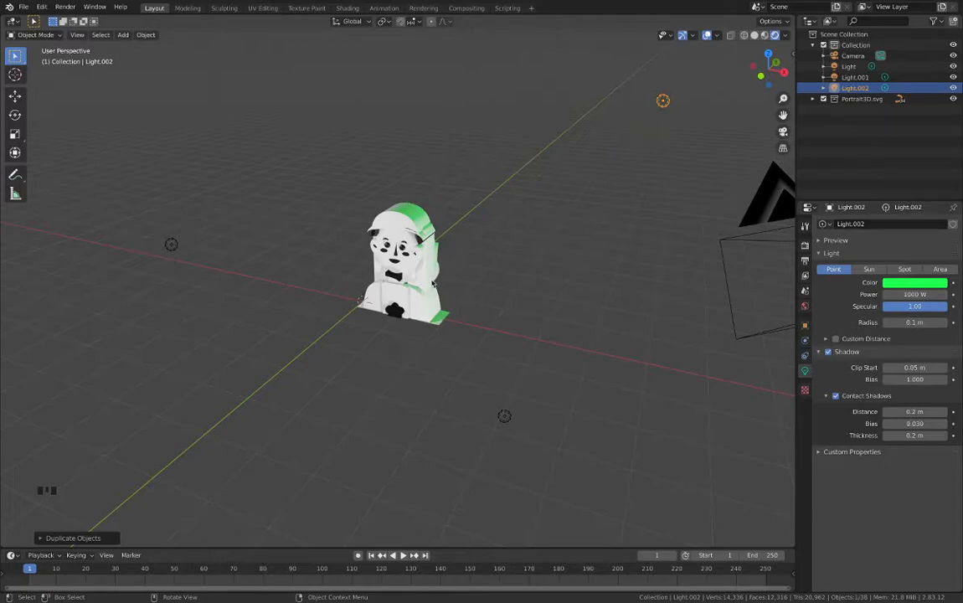
{"action": "left_click", "coordinate": [915, 282]}
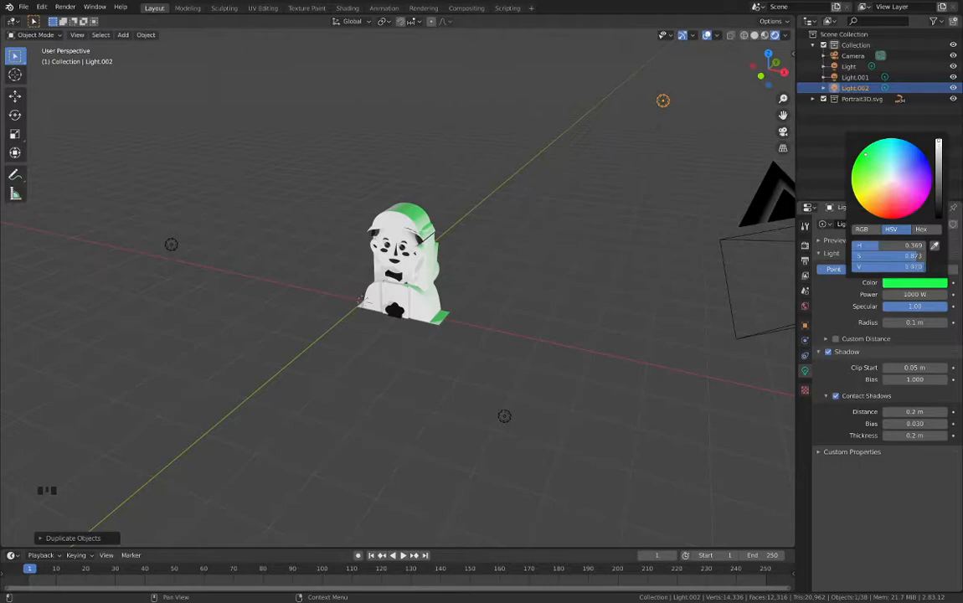
{"action": "left_click_drag", "start_coordinate": [939, 143], "coordinate": [942, 177]}
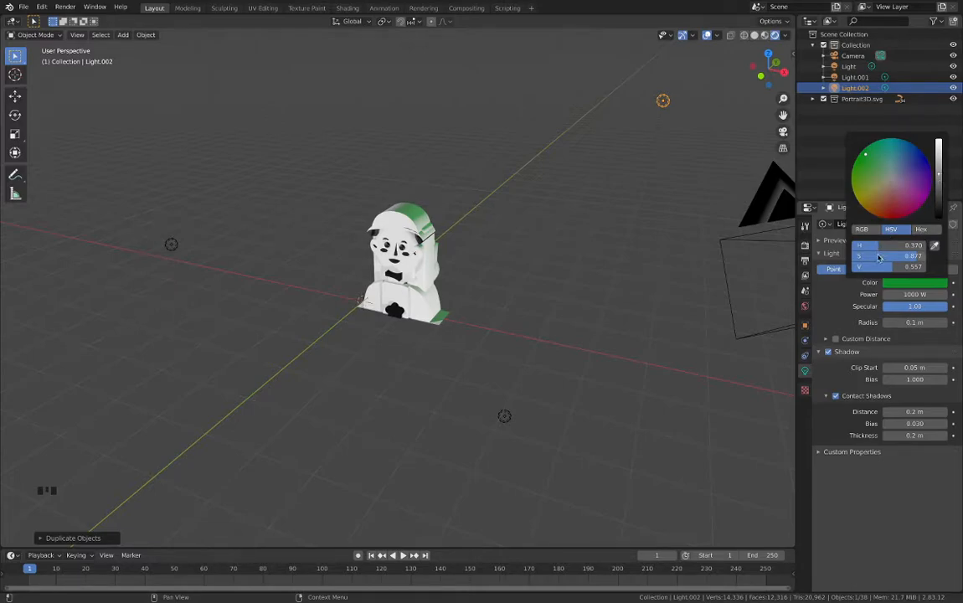
{"action": "double_click", "coordinate": [504, 416]}
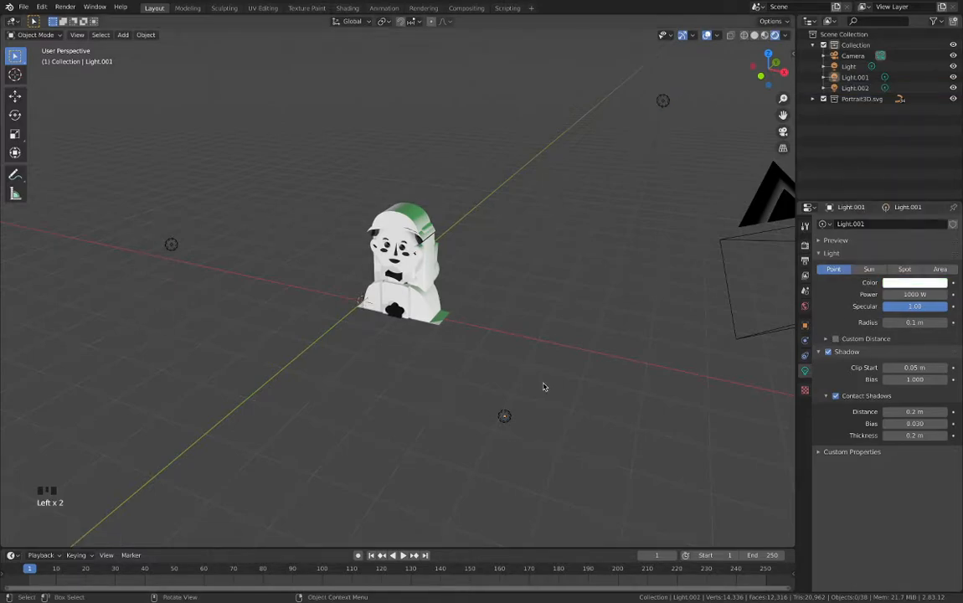
- Colour the low front light yellow and move it closer in front of the portrait
{"action": "left_click", "coordinate": [505, 417]}
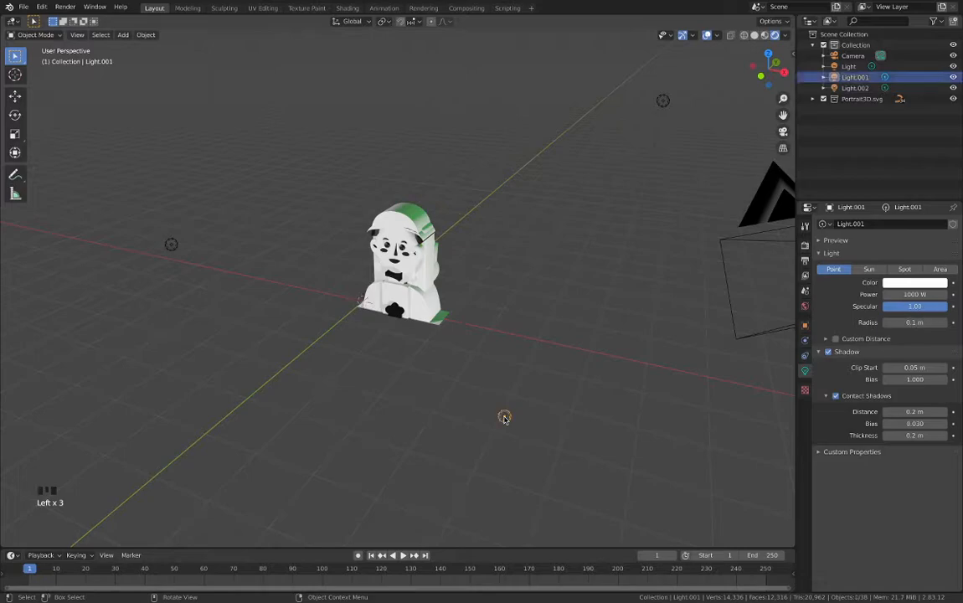
{"action": "left_click", "coordinate": [900, 282]}
{"action": "left_click", "coordinate": [865, 191]}
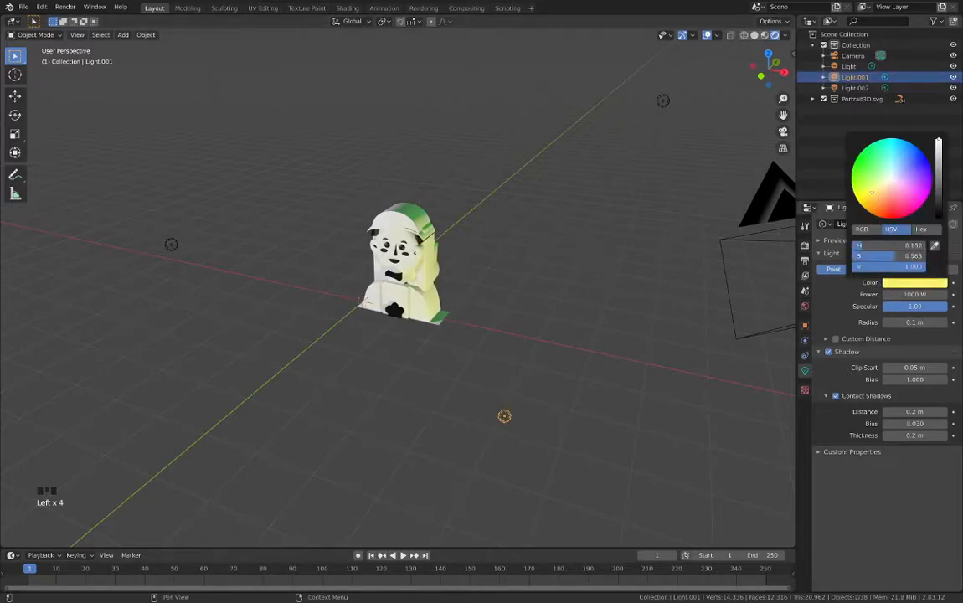
{"action": "left_click_drag", "start_coordinate": [863, 190], "coordinate": [866, 192]}
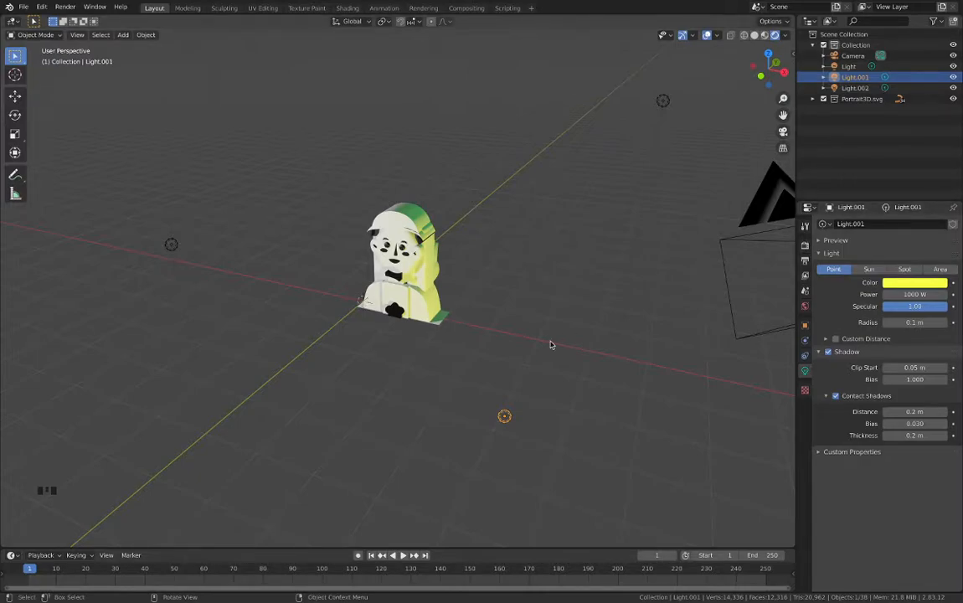
{"action": "key", "text": "g"}
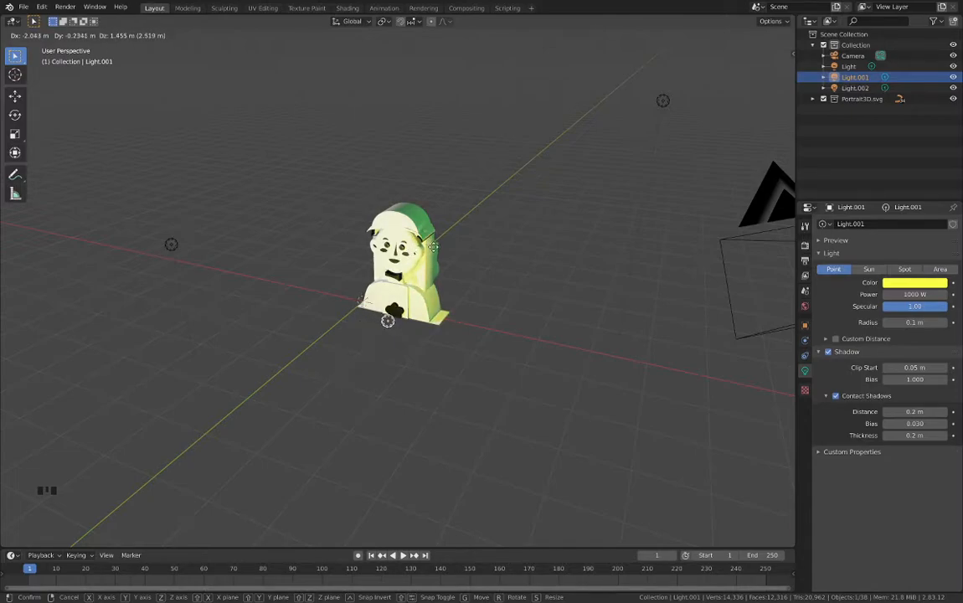
{"action": "left_click", "coordinate": [384, 325]}
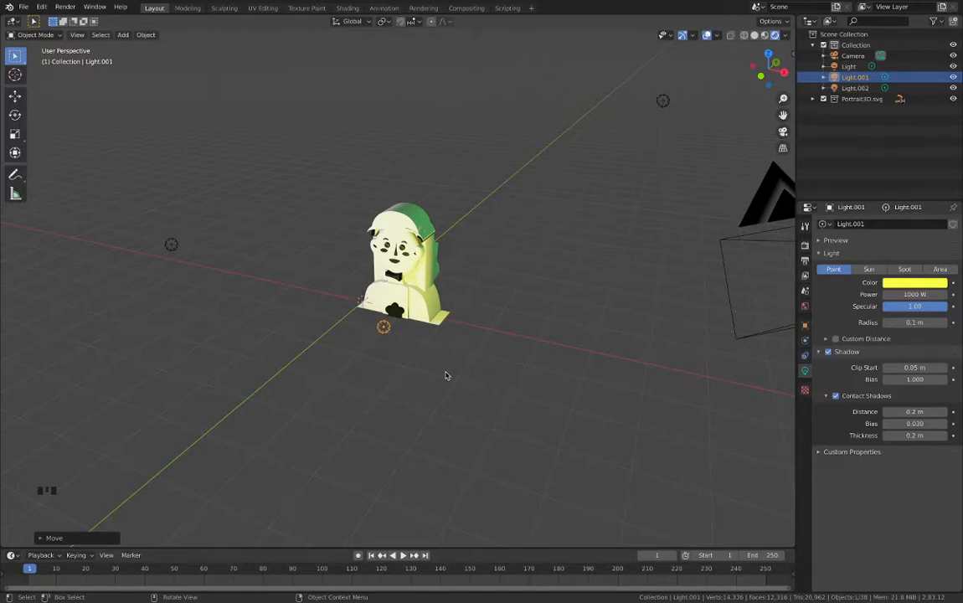
- Add a mesh plane and move it up behind the portrait
{"action": "key", "text": "shift+a"}
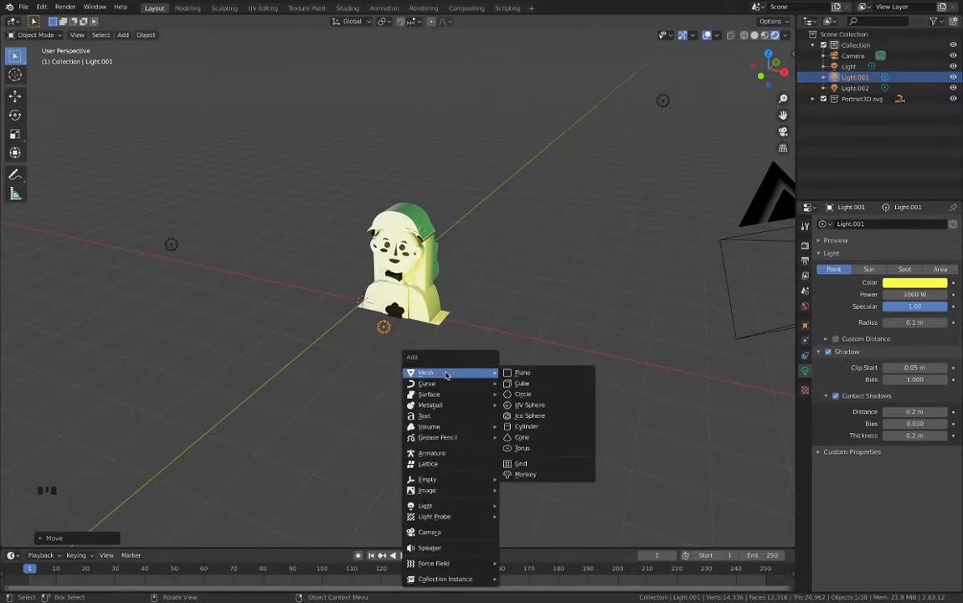
{"action": "left_click", "coordinate": [528, 374]}
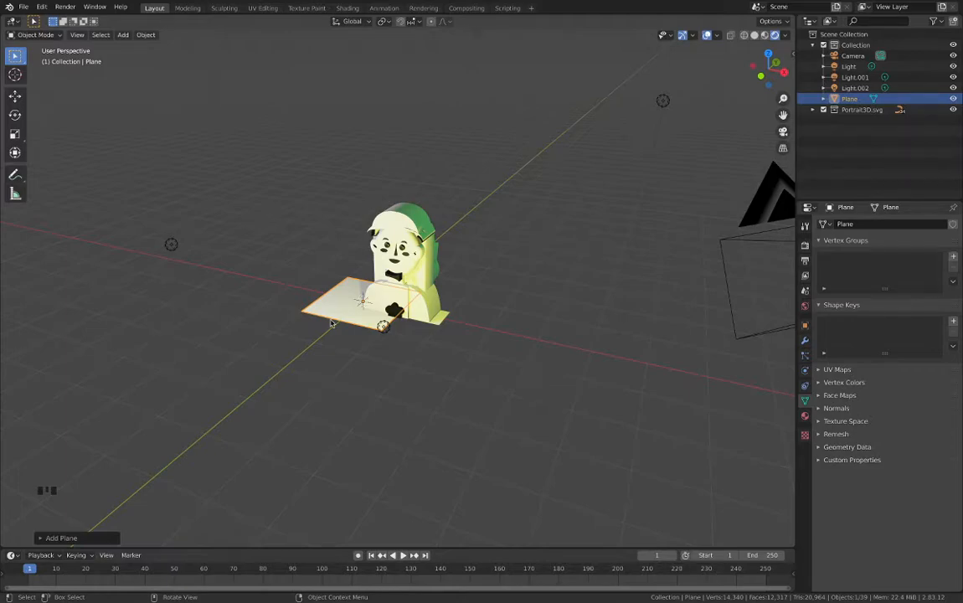
{"action": "key", "text": "g"}
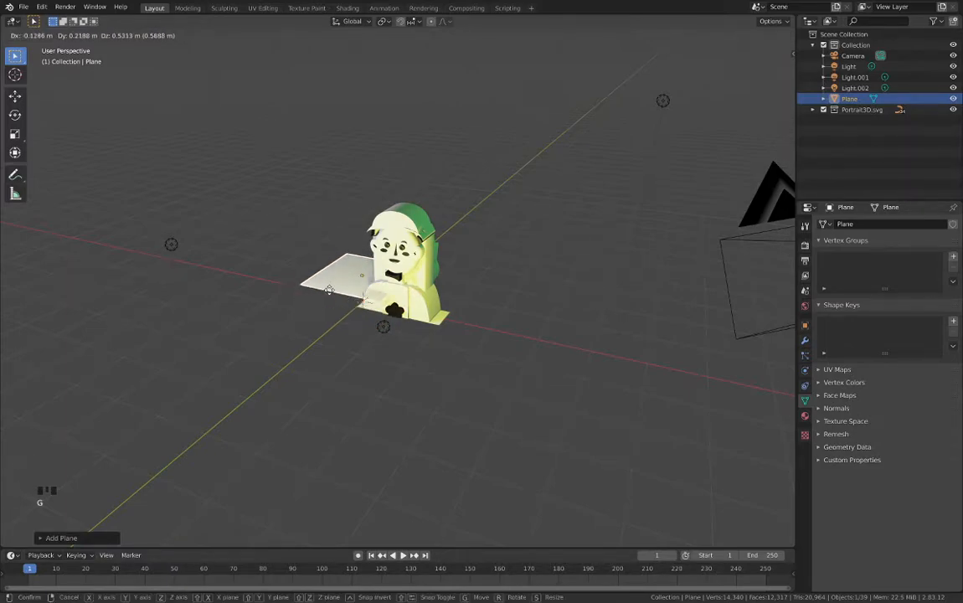
{"action": "left_click", "coordinate": [427, 251]}
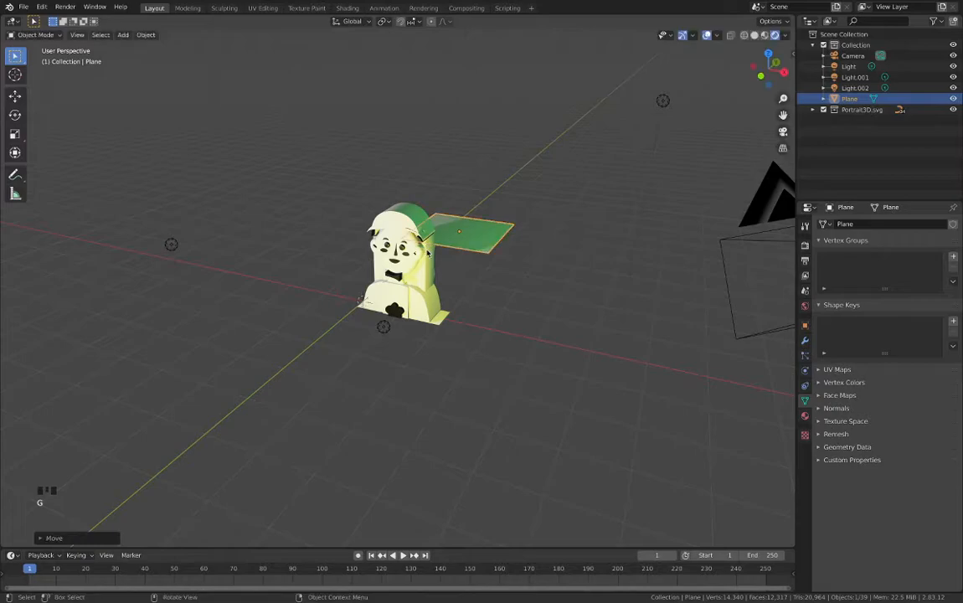
- Rotate the plane 90° about the global X axis so it stands upright behind the portrait
{"action": "key", "text": "r"}
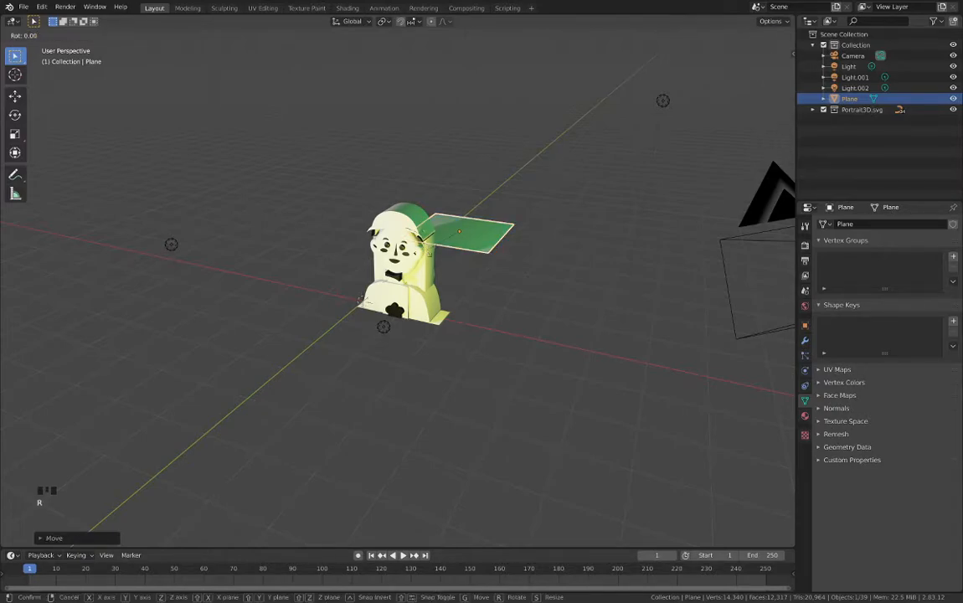
{"action": "type", "text": "x"}
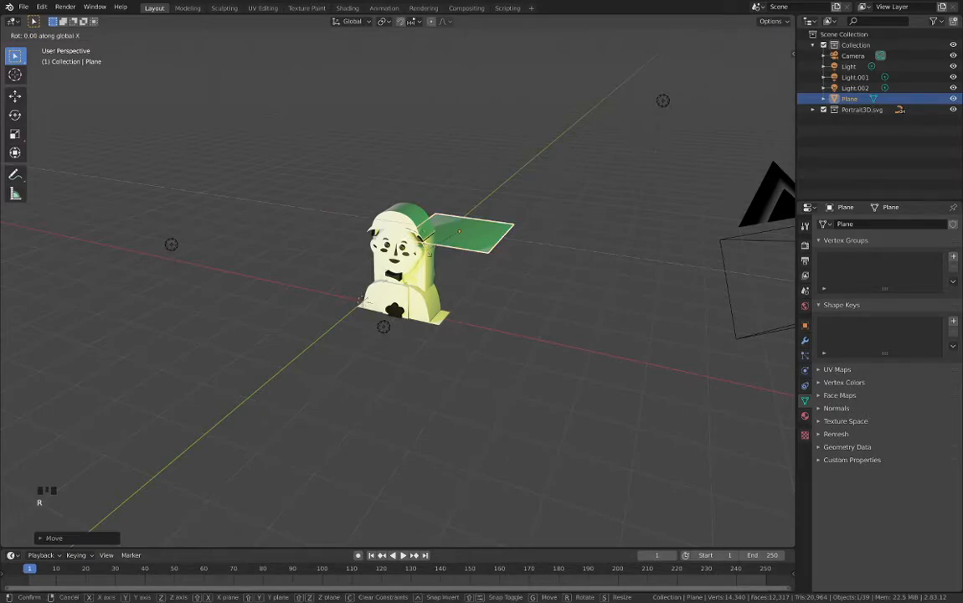
{"action": "type", "text": "90"}
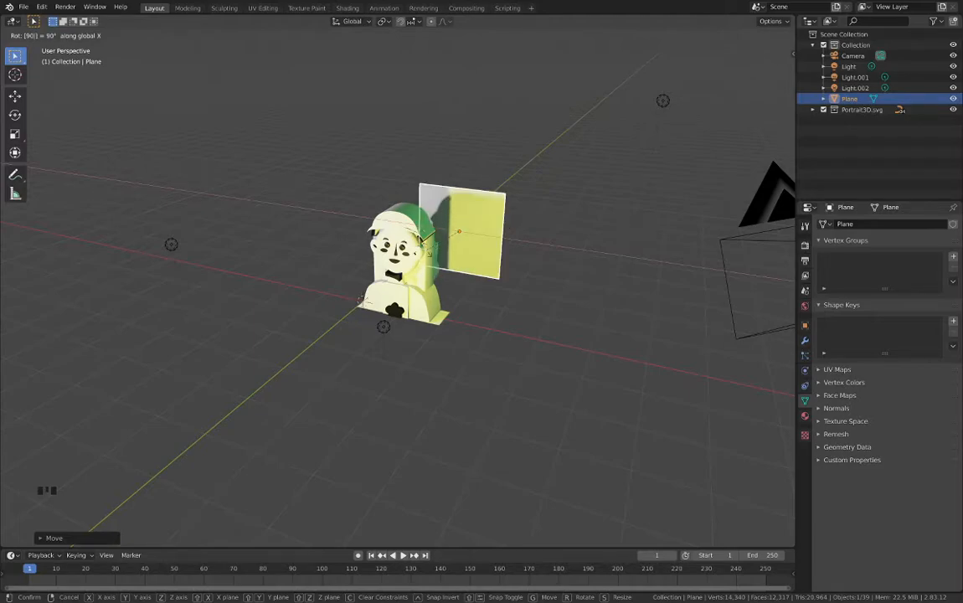
{"action": "key", "text": "Return"}
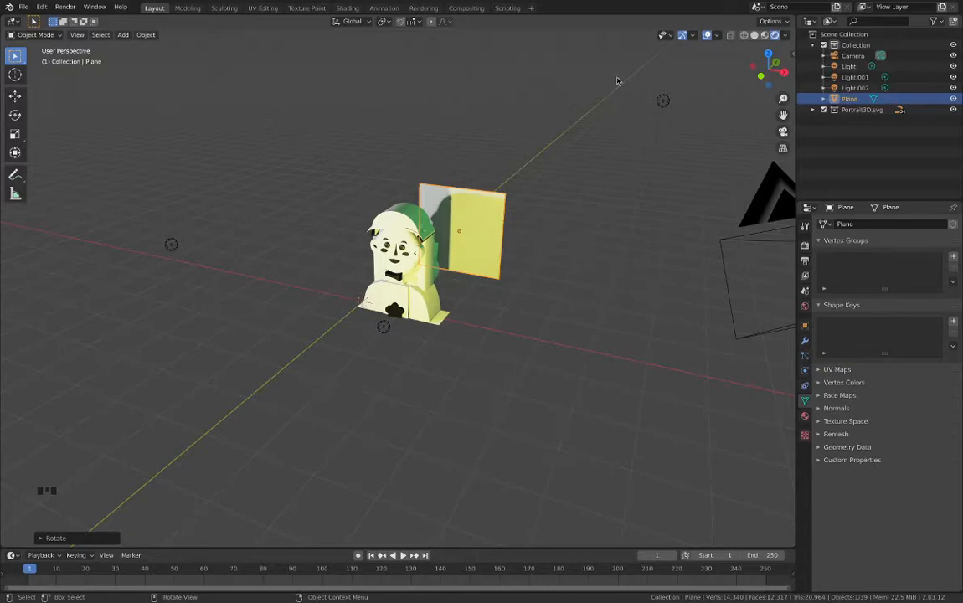
- Scale the upright plane to about 2.6 times its size in front view to form a backdrop around the portrait
{"action": "left_click", "coordinate": [783, 70]}
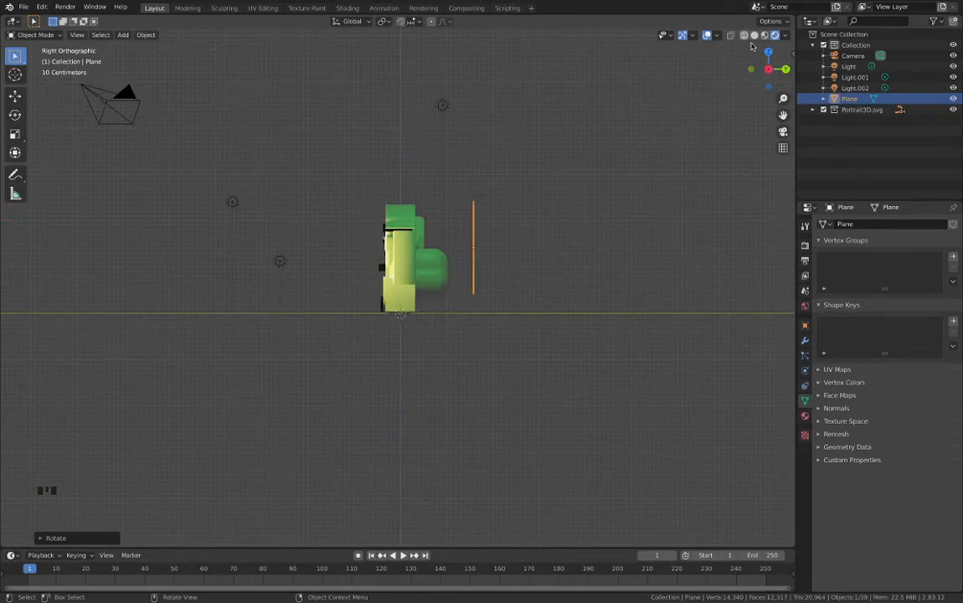
{"action": "left_click", "coordinate": [751, 72]}
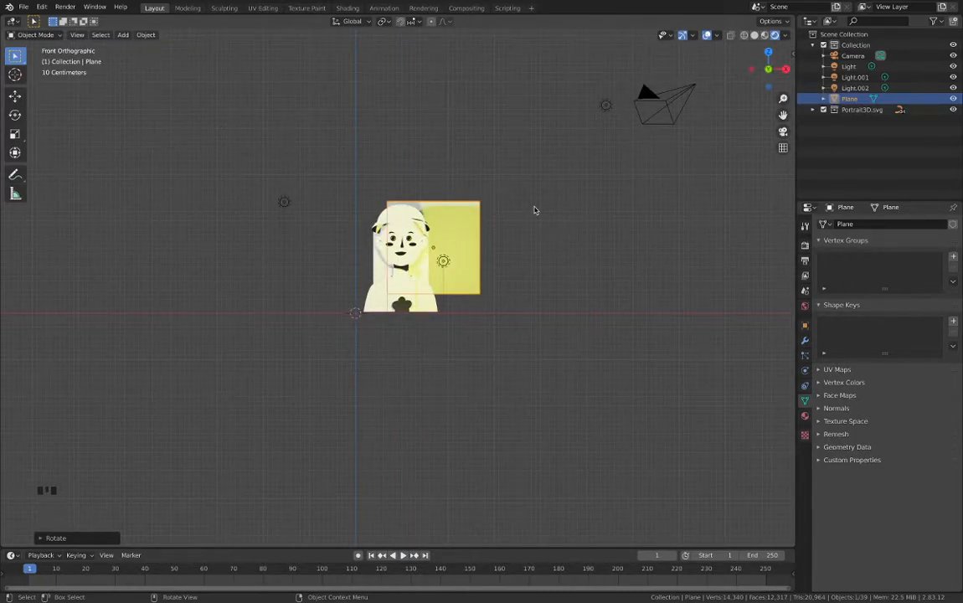
{"action": "key", "text": "s"}
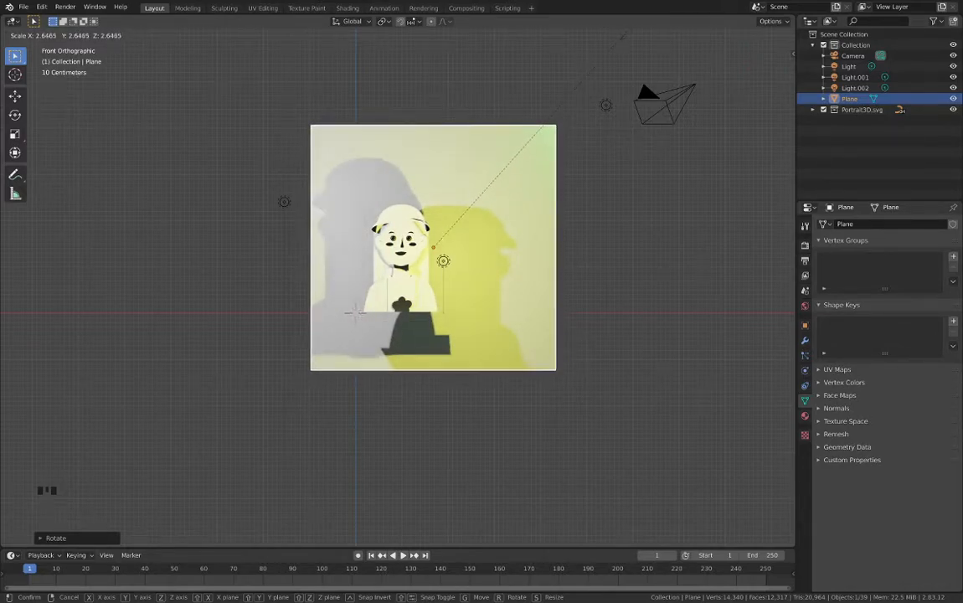
{"action": "left_click", "coordinate": [543, 137]}
- Add a second mesh plane at the origin, scale it into a large floor reaching under all the lights, and save the file
{"action": "middle_click_drag", "start_coordinate": [505, 216], "coordinate": [573, 261]}
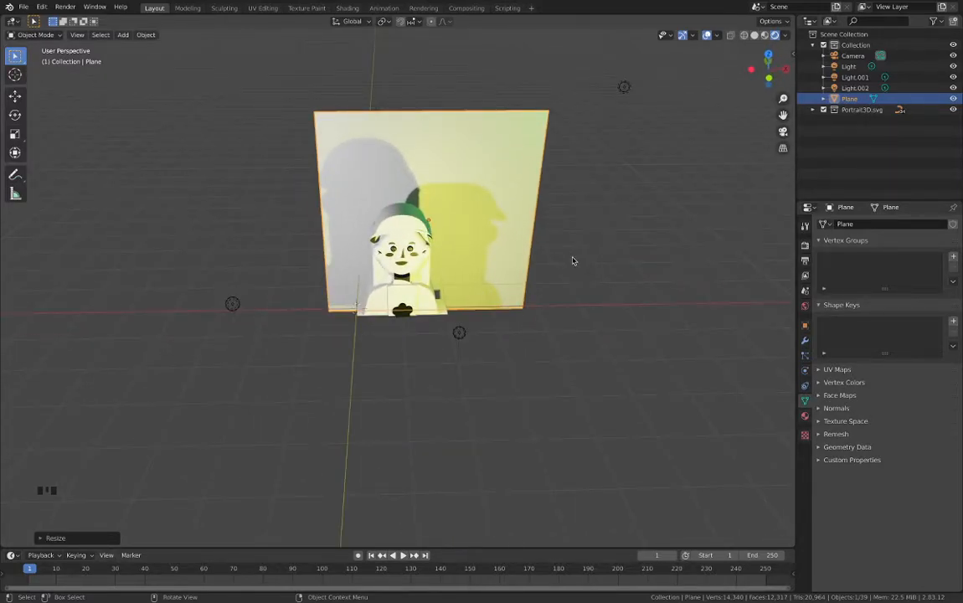
{"action": "key", "text": "shift+a"}
{"action": "mouse_move", "coordinate": [573, 262]}
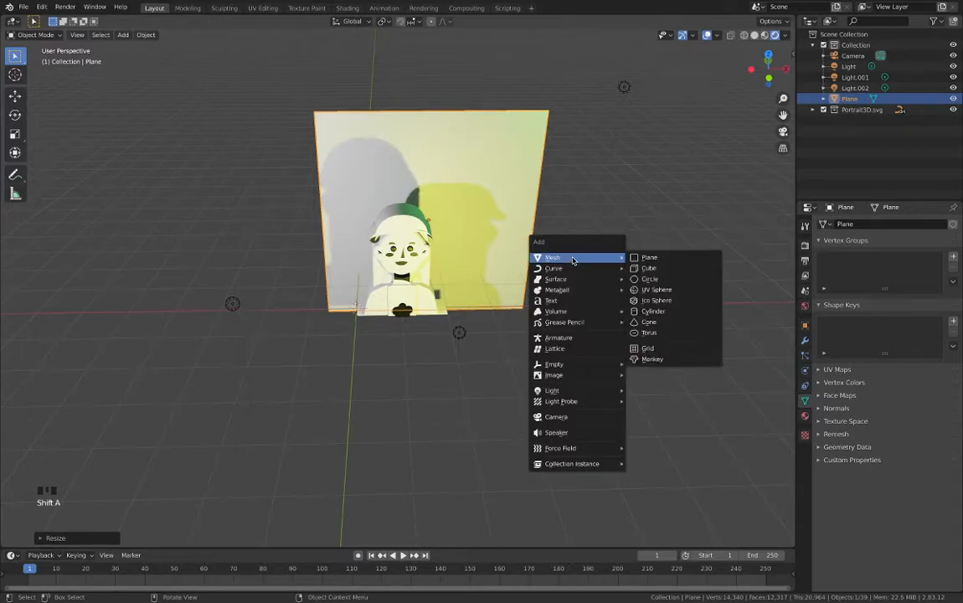
{"action": "left_click", "coordinate": [654, 259]}
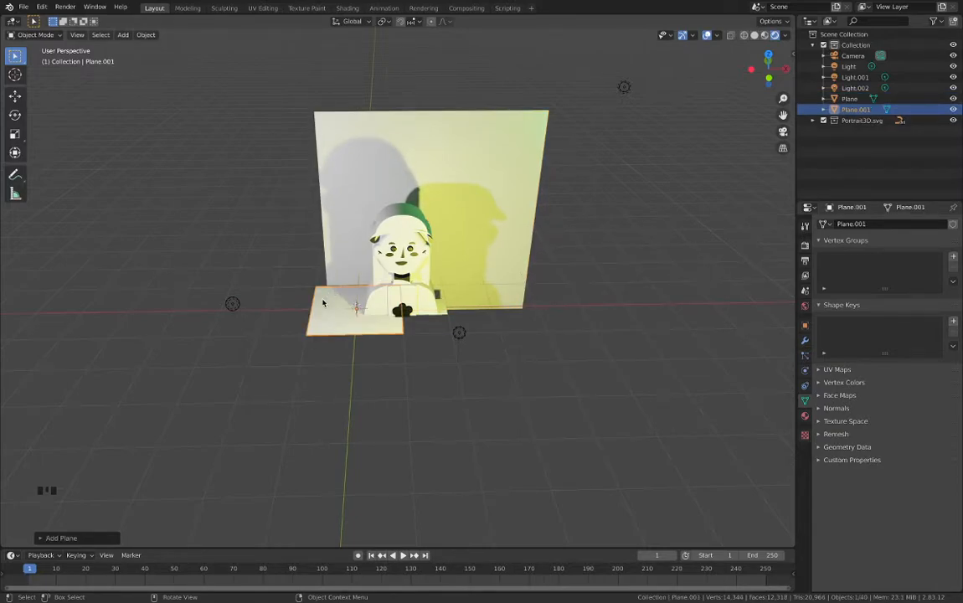
{"action": "key", "text": "s"}
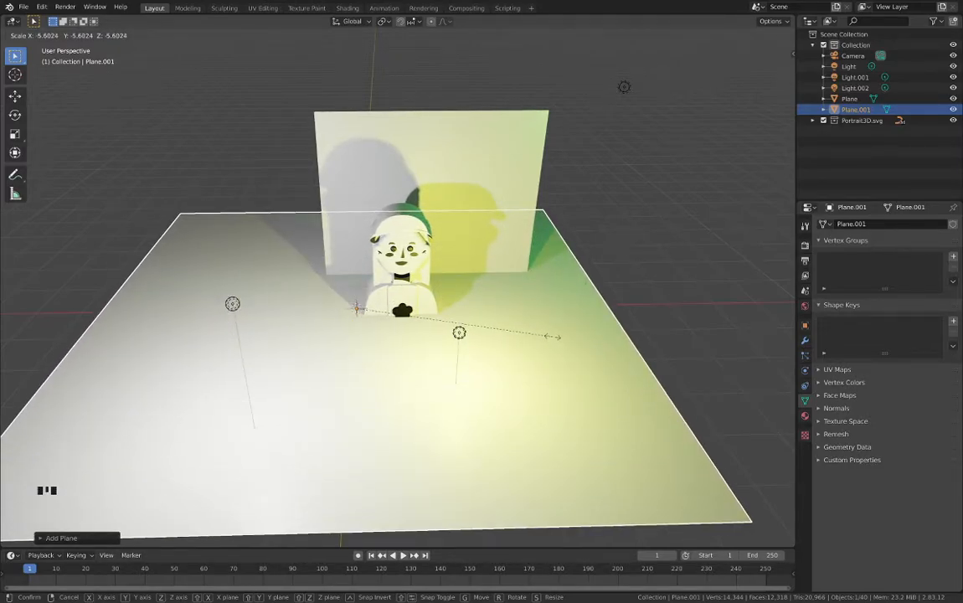
{"action": "left_click", "coordinate": [639, 333]}
{"action": "scroll", "coordinate": [639, 332], "scroll_direction": "down", "scroll_amount": 10}
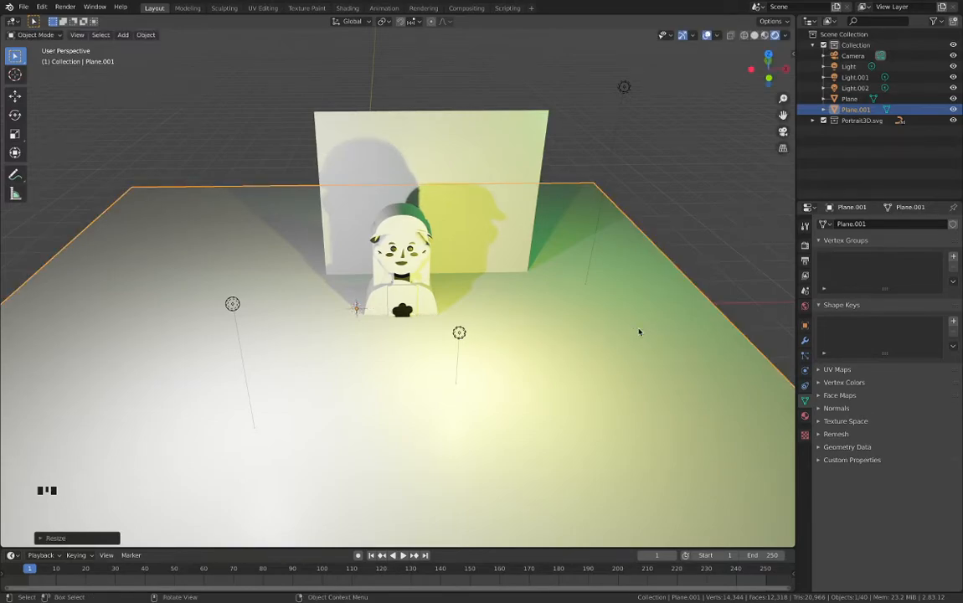
{"action": "scroll", "coordinate": [638, 333], "scroll_direction": "down", "scroll_amount": 10}
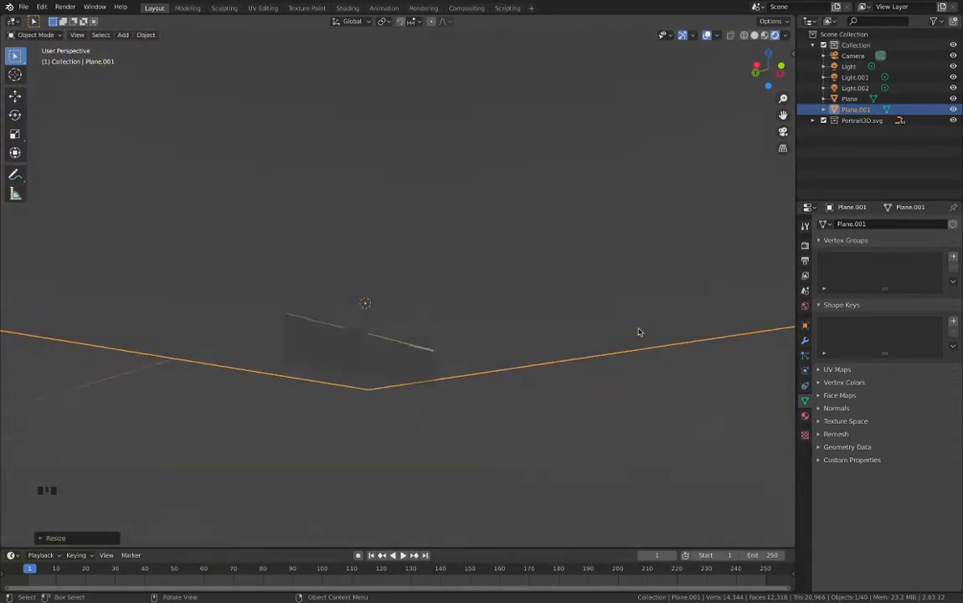
{"action": "scroll", "coordinate": [638, 332], "scroll_direction": "up", "scroll_amount": 10}
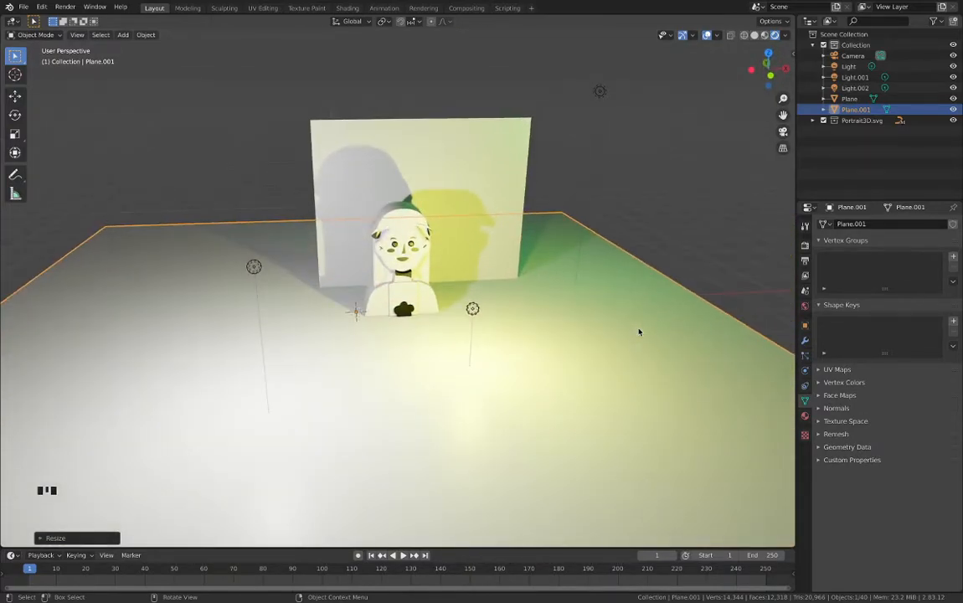
{"action": "key", "text": "ctrl+s"}
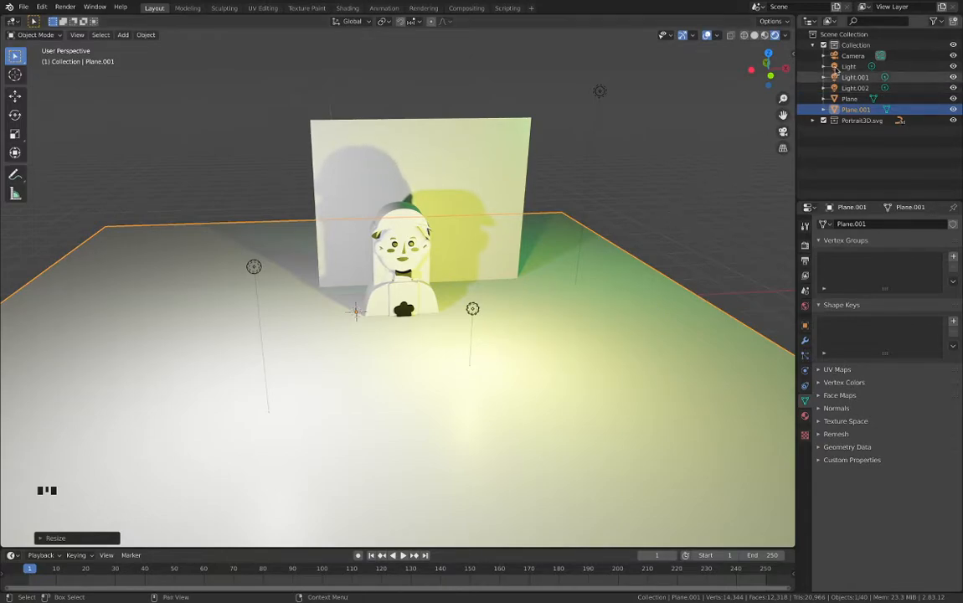
- Select the camera and move it down in front of the portrait
{"action": "left_click", "coordinate": [852, 56]}
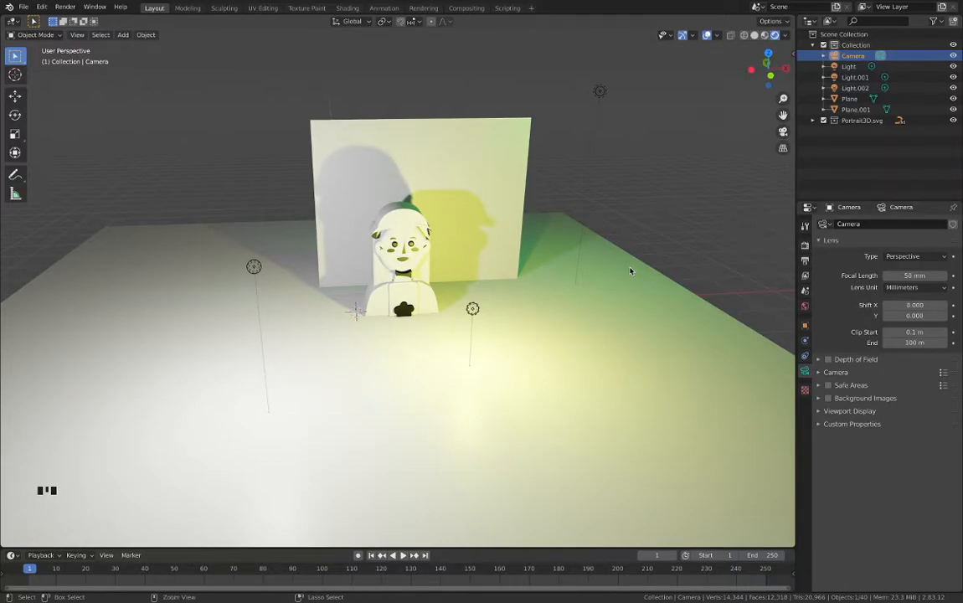
{"action": "scroll", "coordinate": [631, 271], "scroll_direction": "down", "scroll_amount": 3, "text": "ctrl"}
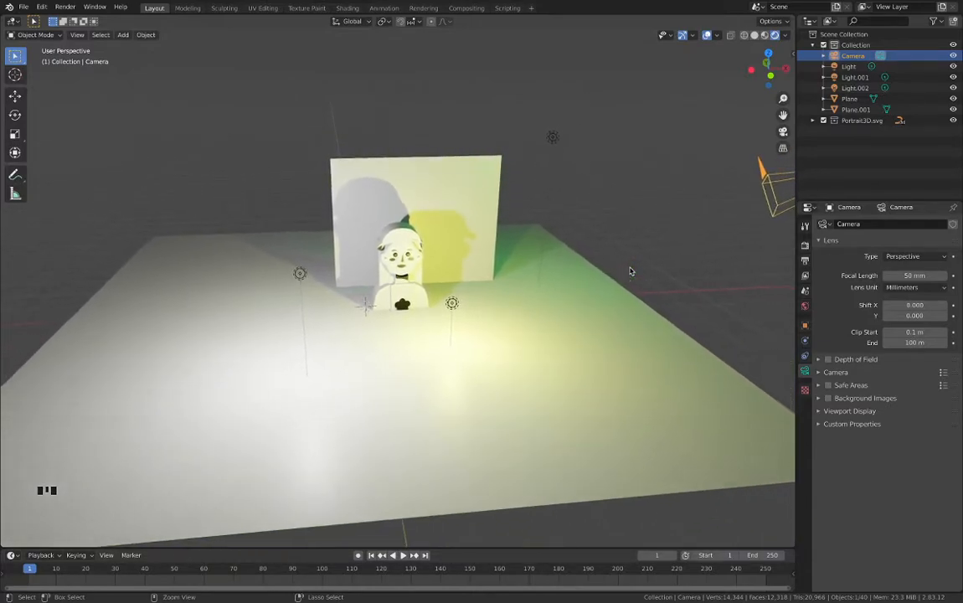
{"action": "scroll", "coordinate": [631, 270], "scroll_direction": "down", "scroll_amount": 1, "text": "ctrl"}
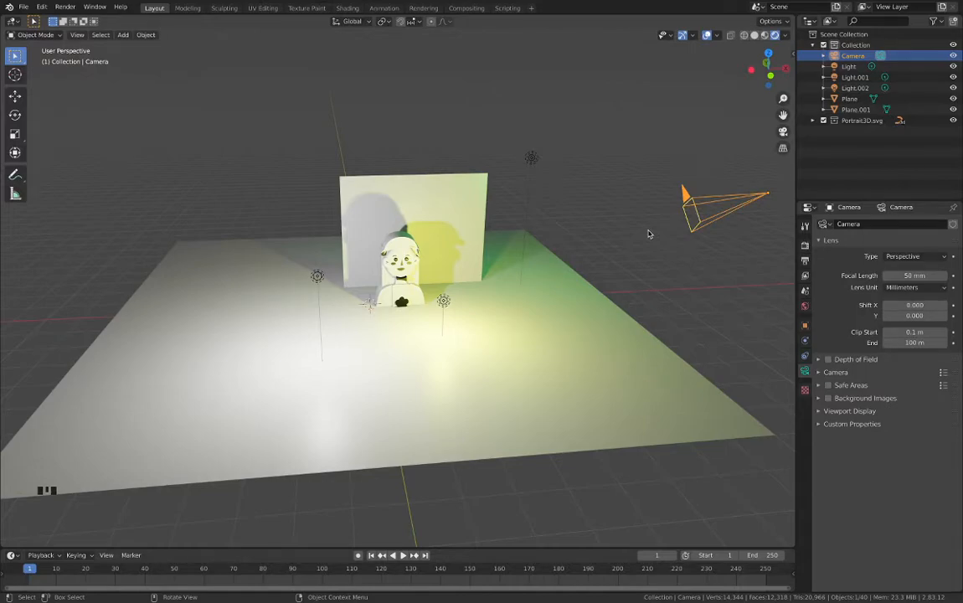
{"action": "key", "text": "g"}
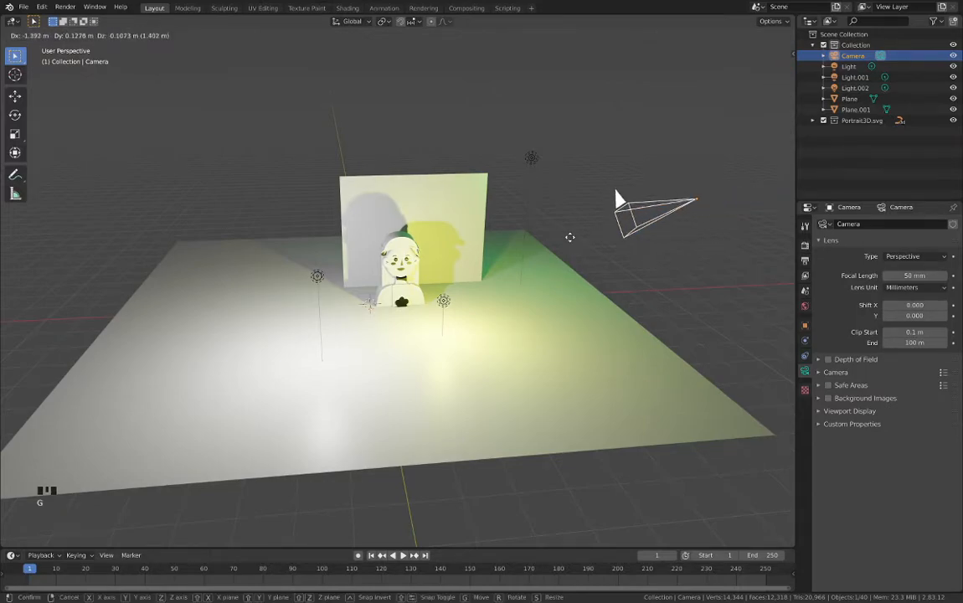
{"action": "left_click", "coordinate": [359, 330]}
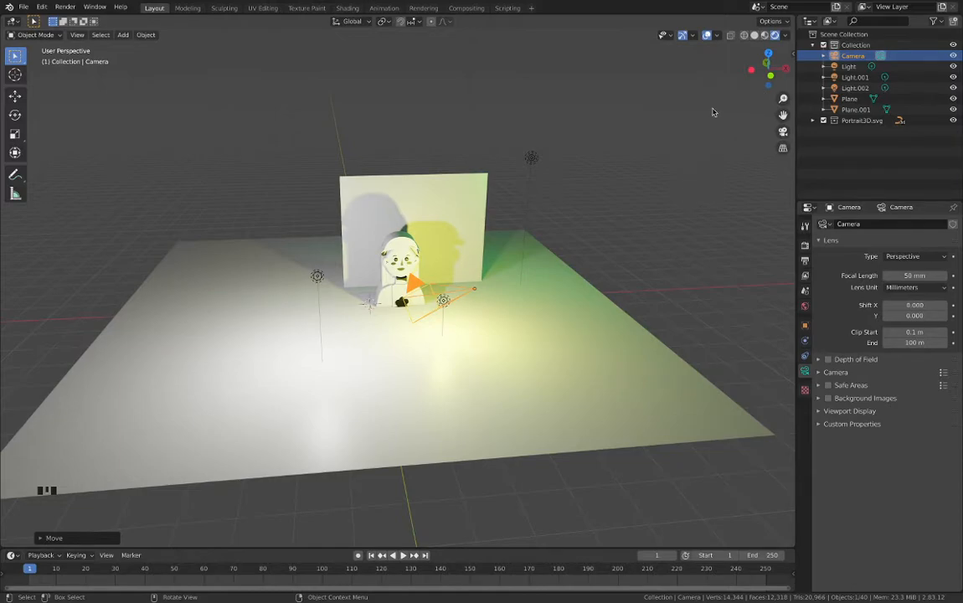
- Rotate the camera about -46° around the global Z axis in top view so it faces straight towards the backdrop
{"action": "left_click", "coordinate": [768, 54]}
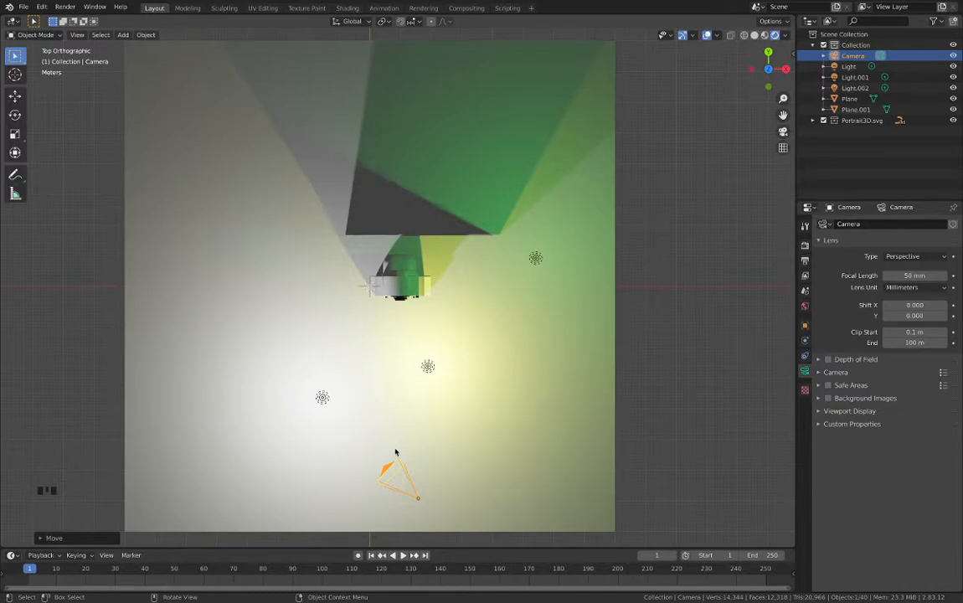
{"action": "key", "text": "r"}
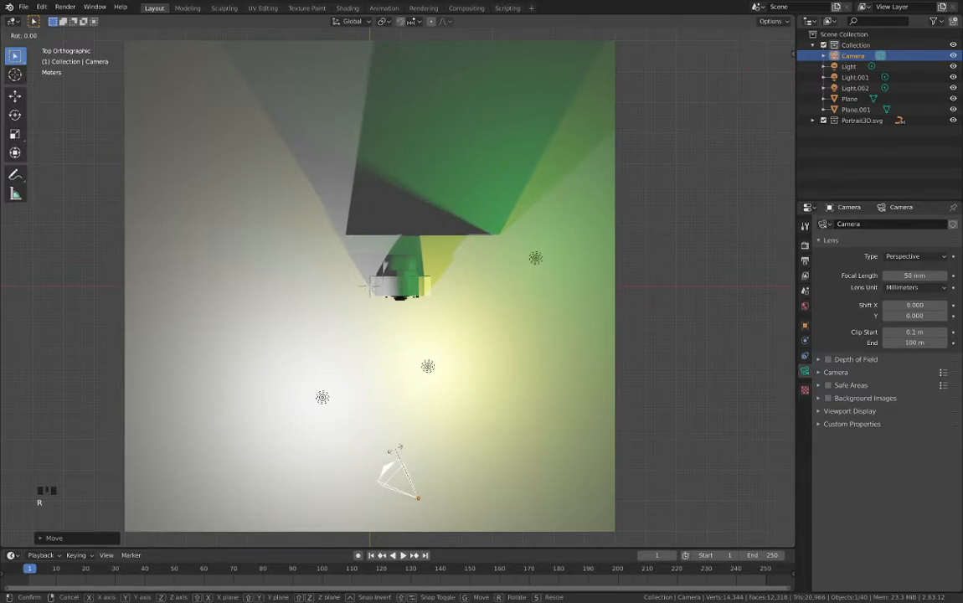
{"action": "key", "text": "z"}
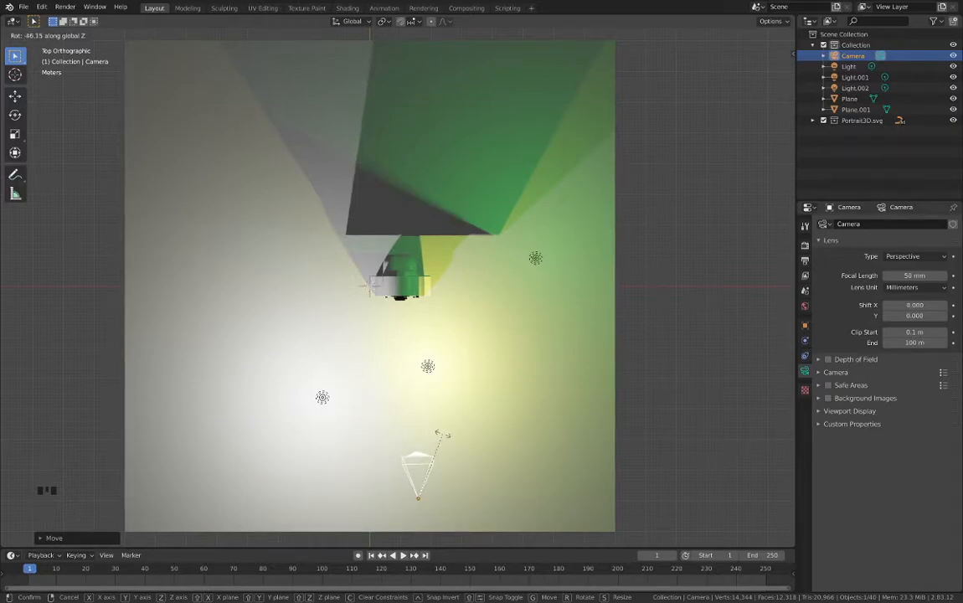
{"action": "left_click", "coordinate": [443, 436]}
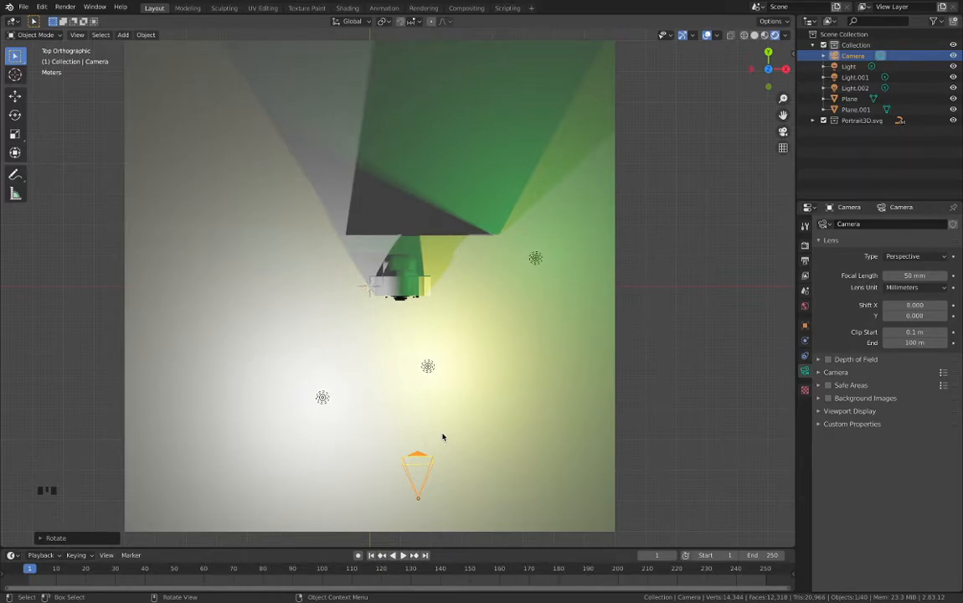
- Move the camera about 1.2 m along the positive global X axis
{"action": "key", "text": "g"}
{"action": "key", "text": "x"}
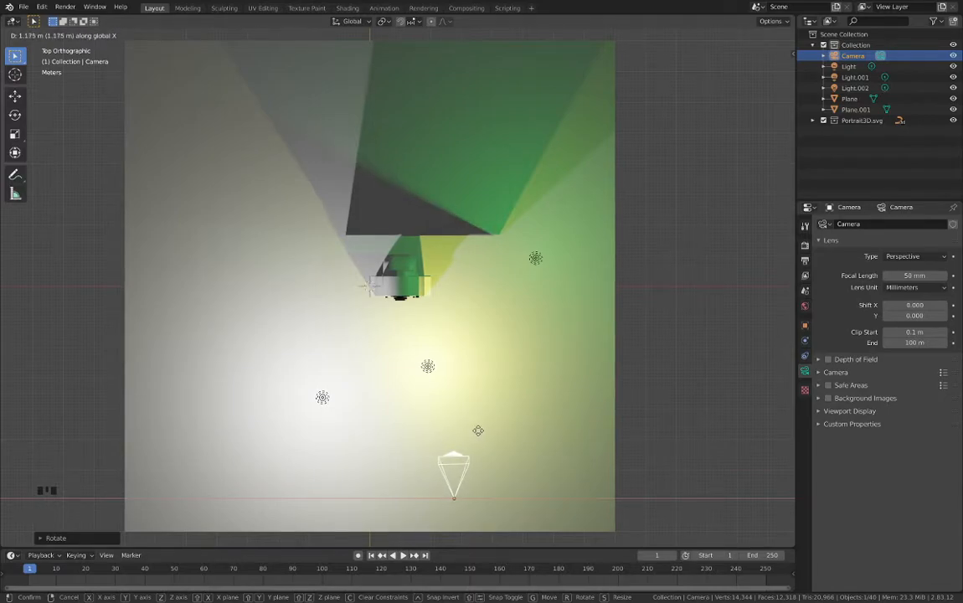
{"action": "left_click", "coordinate": [477, 432]}
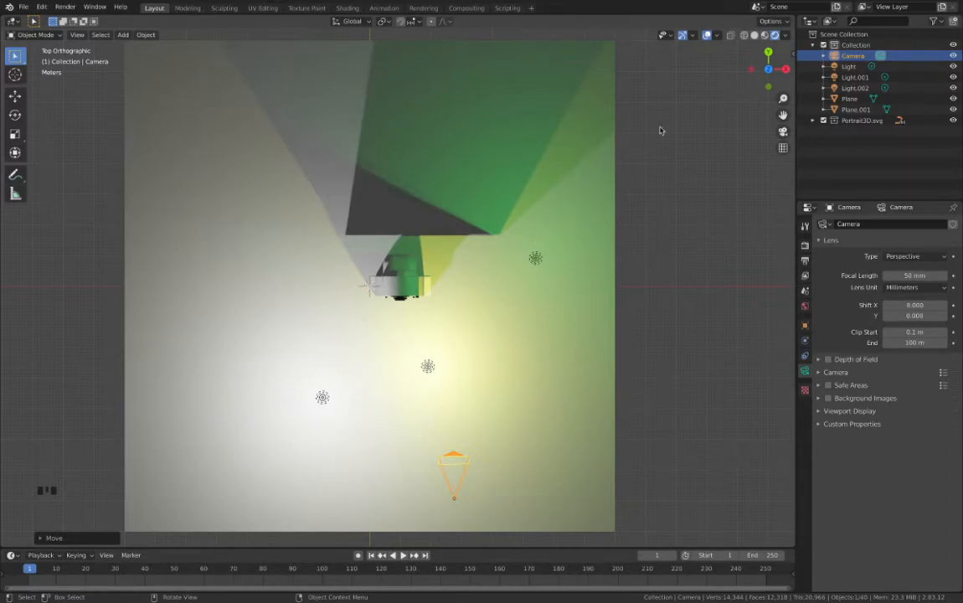
- Lower the camera by about 1.07 m in the right side view, shifting it slightly towards the portrait
{"action": "left_click", "coordinate": [783, 68]}
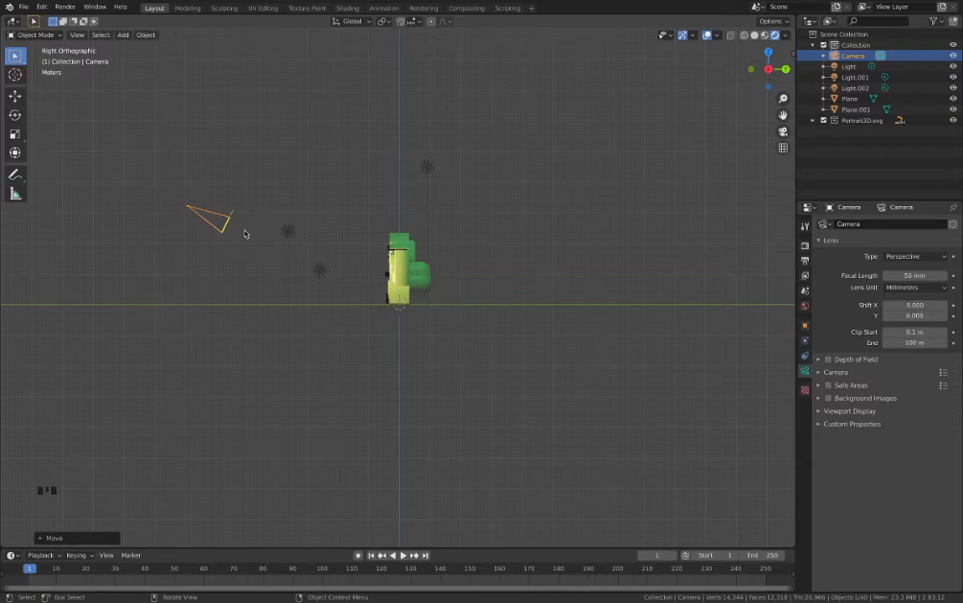
{"action": "mouse_move", "coordinate": [210, 216]}
{"action": "middle_mouse_down"}
{"action": "mouse_move", "coordinate": [243, 217]}
{"action": "mouse_move", "coordinate": [214, 219]}
{"action": "mouse_move", "coordinate": [213, 205]}
{"action": "mouse_move", "coordinate": [211, 219]}
{"action": "middle_mouse_up"}
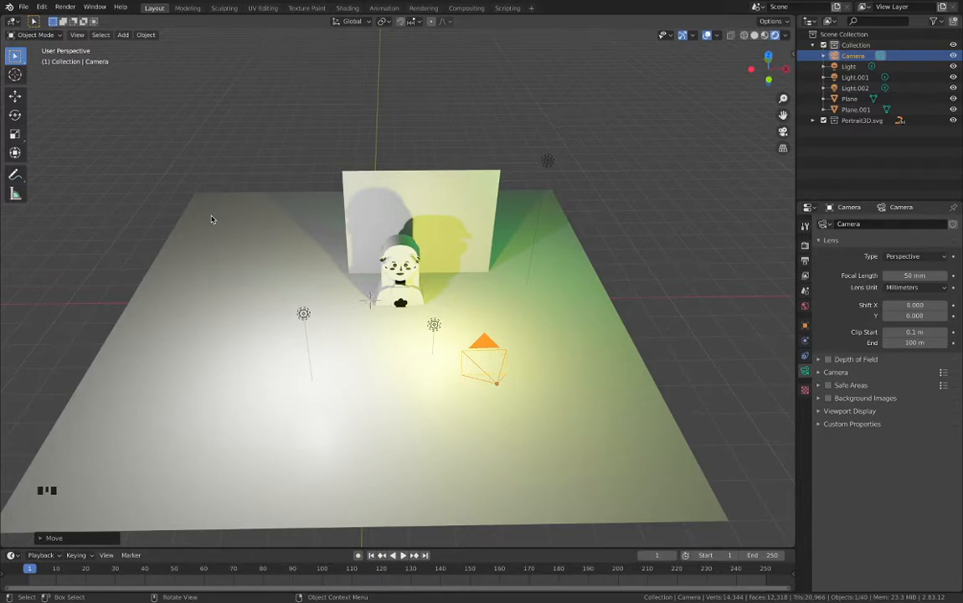
{"action": "left_click", "coordinate": [783, 132]}
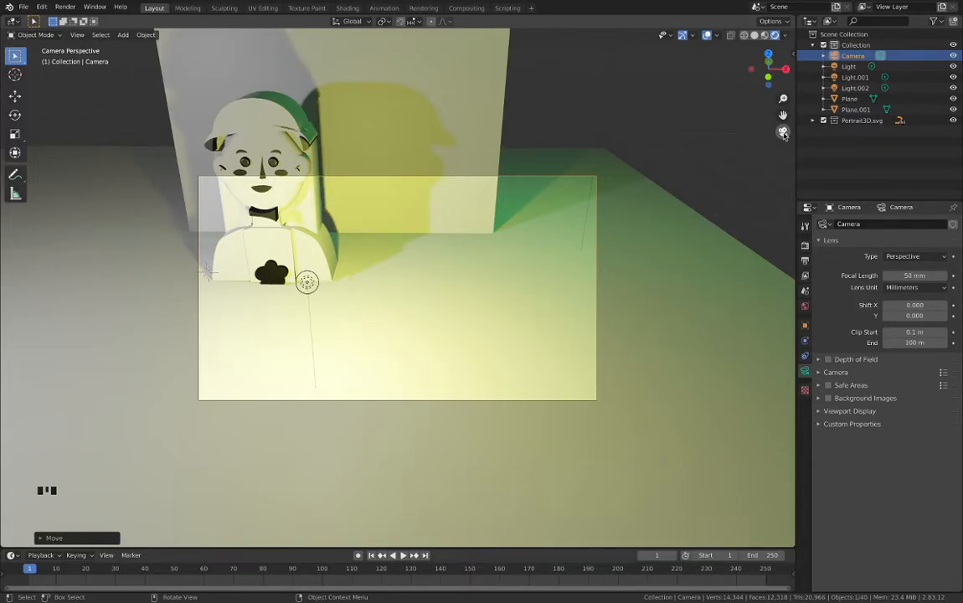
{"action": "left_click", "coordinate": [783, 133]}
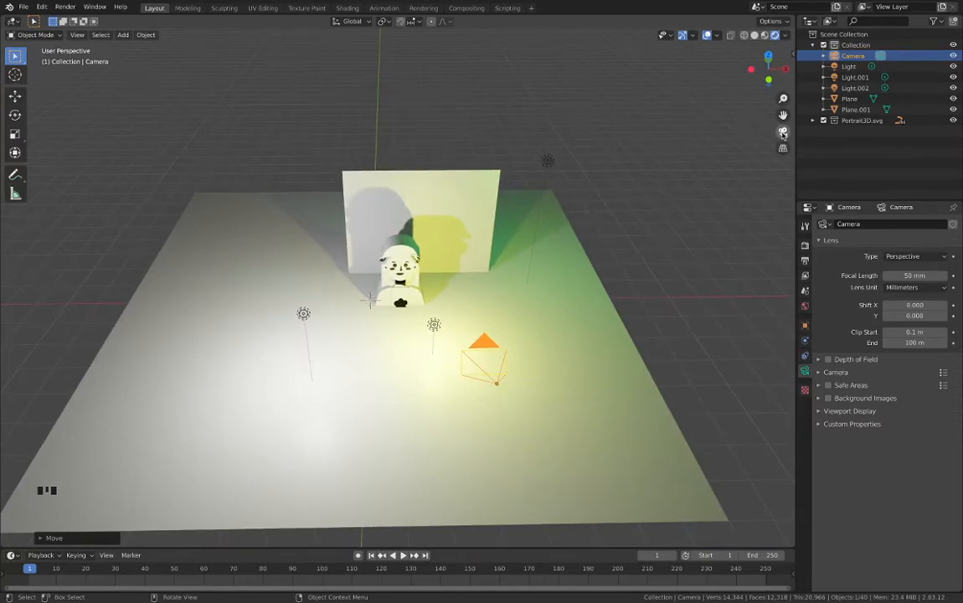
{"action": "left_click", "coordinate": [786, 67]}
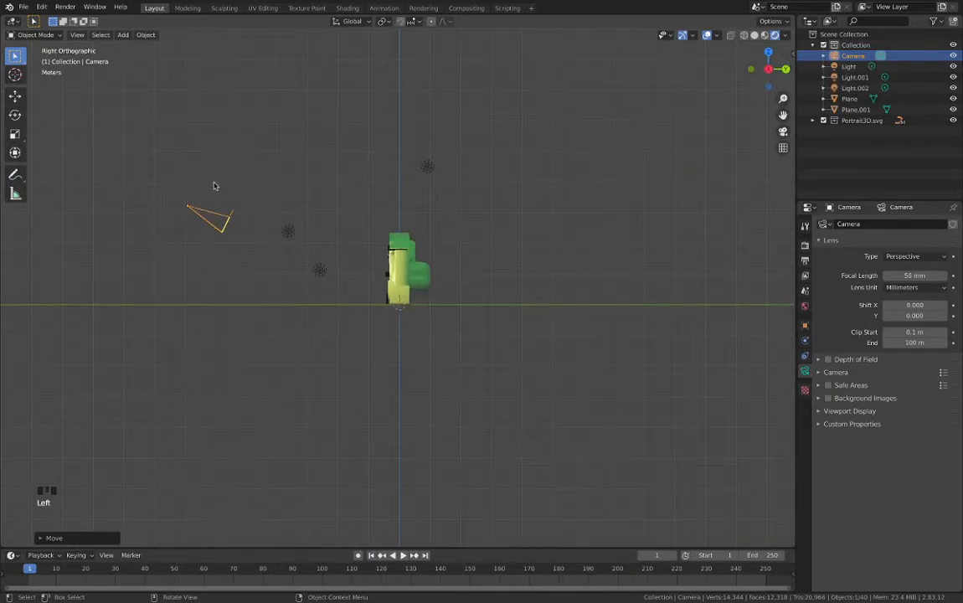
{"action": "left_click_drag", "start_coordinate": [174, 188], "coordinate": [224, 240]}
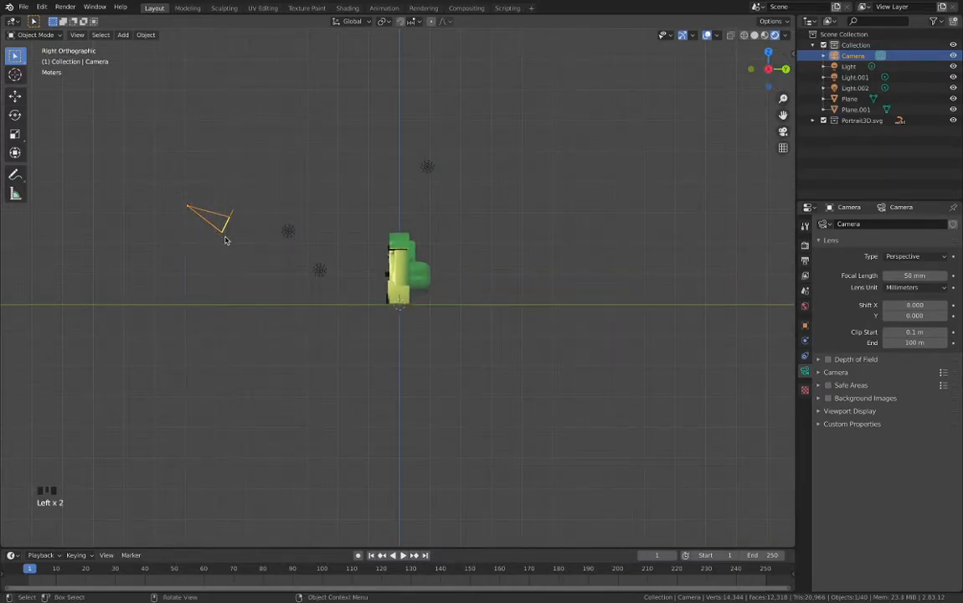
{"action": "key", "text": "g"}
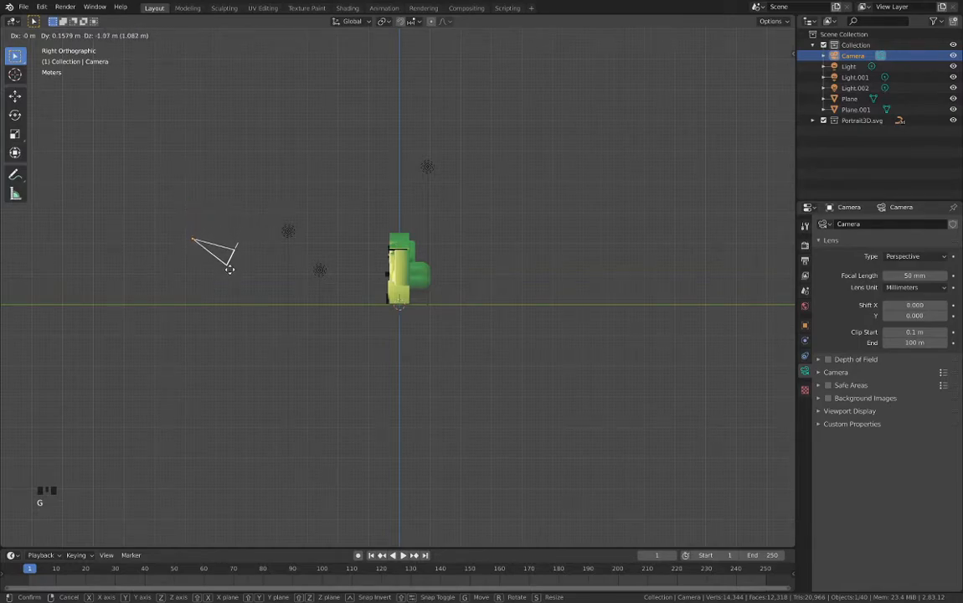
{"action": "left_click", "coordinate": [230, 271]}
- Rotate the camera about 20.6° around the global X axis so it looks almost level at the portrait
{"action": "key", "text": "r"}
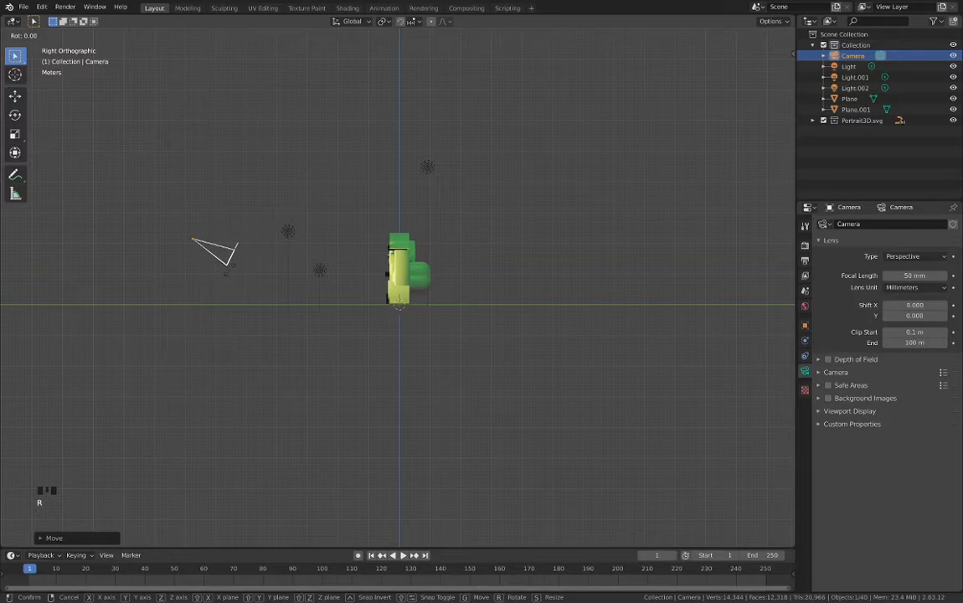
{"action": "key", "text": "x"}
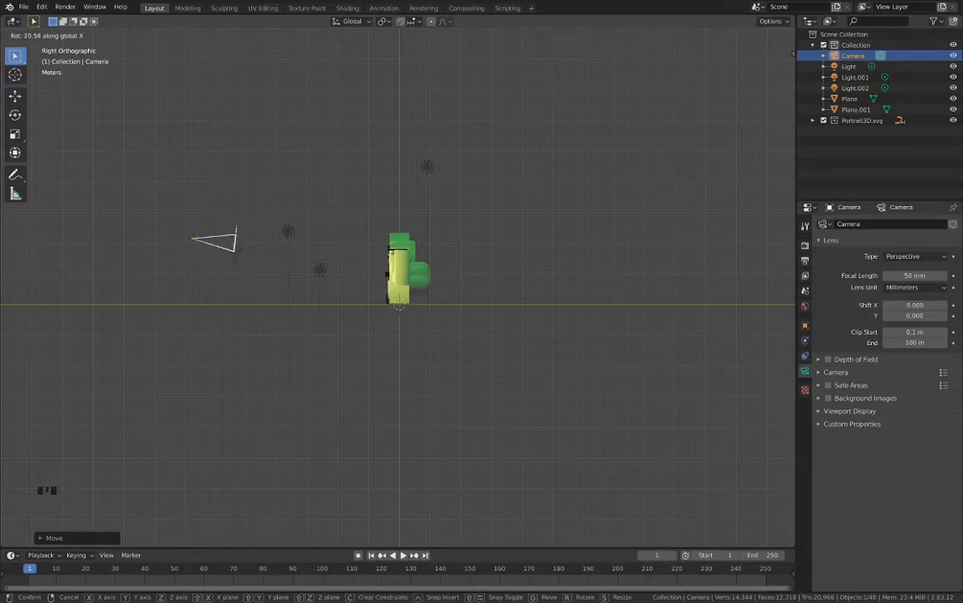
{"action": "left_click", "coordinate": [239, 258]}
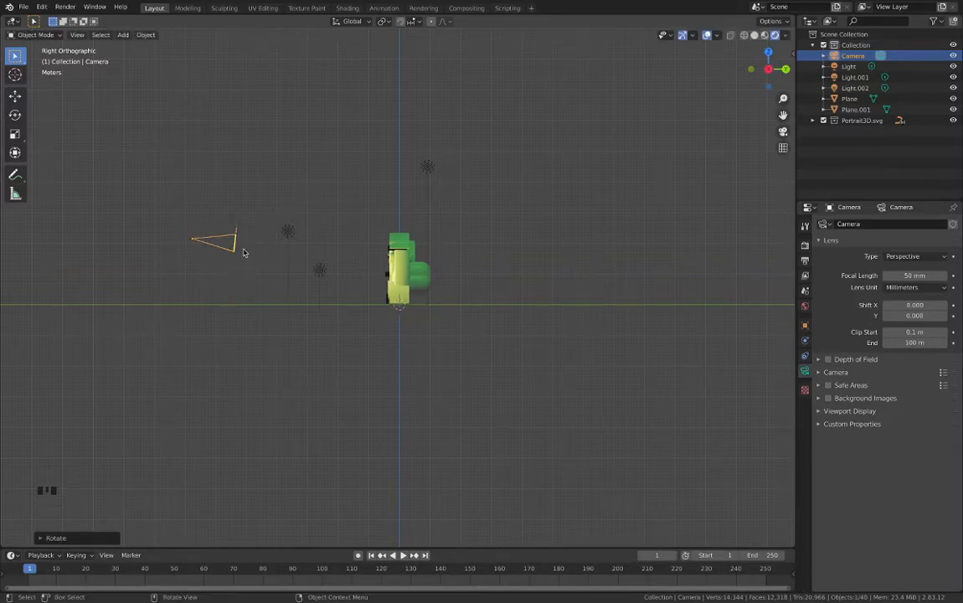
- Check how the portrait is framed by switching between the camera view and the outside views of the scene
{"action": "left_click", "coordinate": [782, 132]}
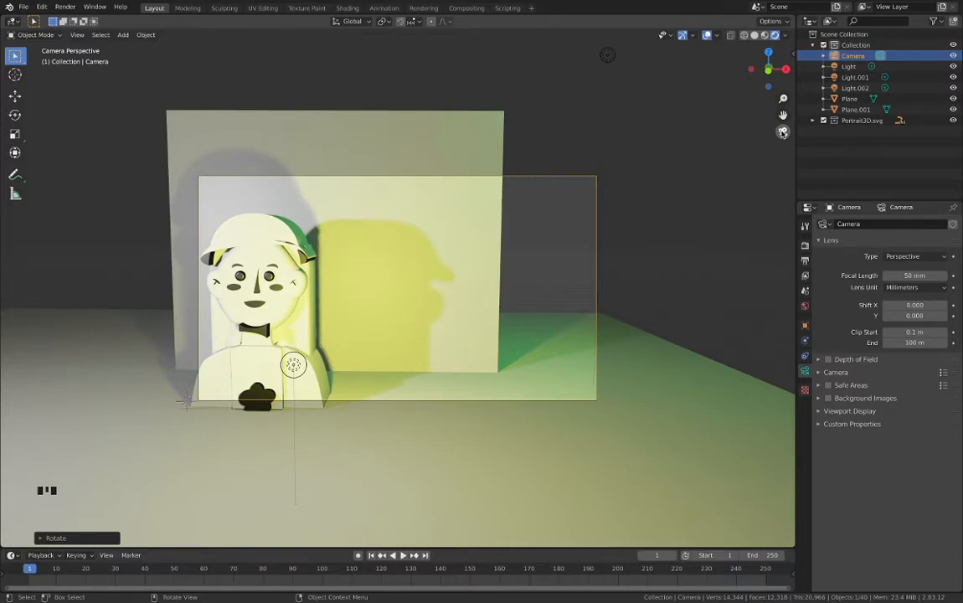
{"action": "left_click", "coordinate": [783, 132]}
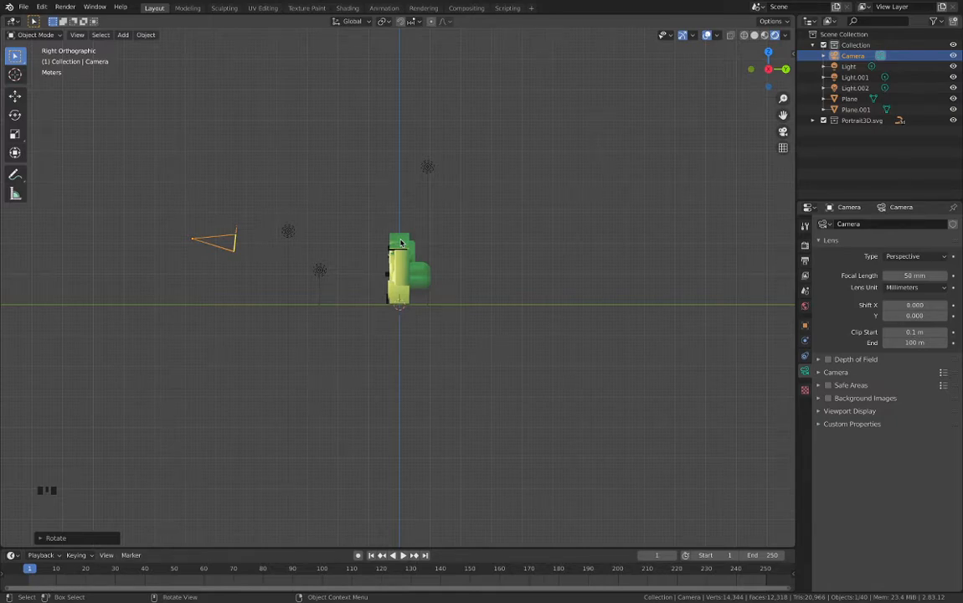
{"action": "key", "text": "KP_0"}
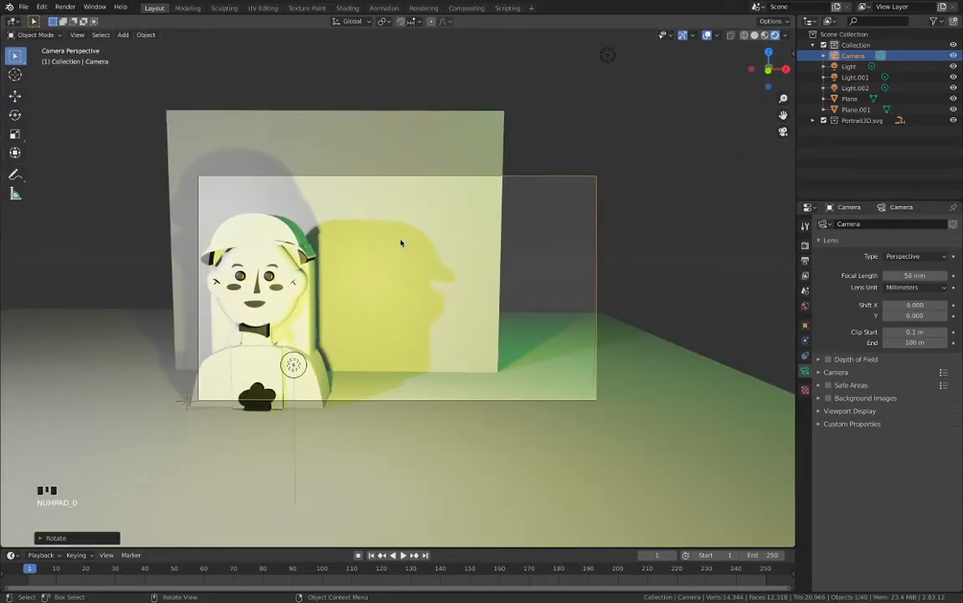
{"action": "key", "text": "KP_0"}
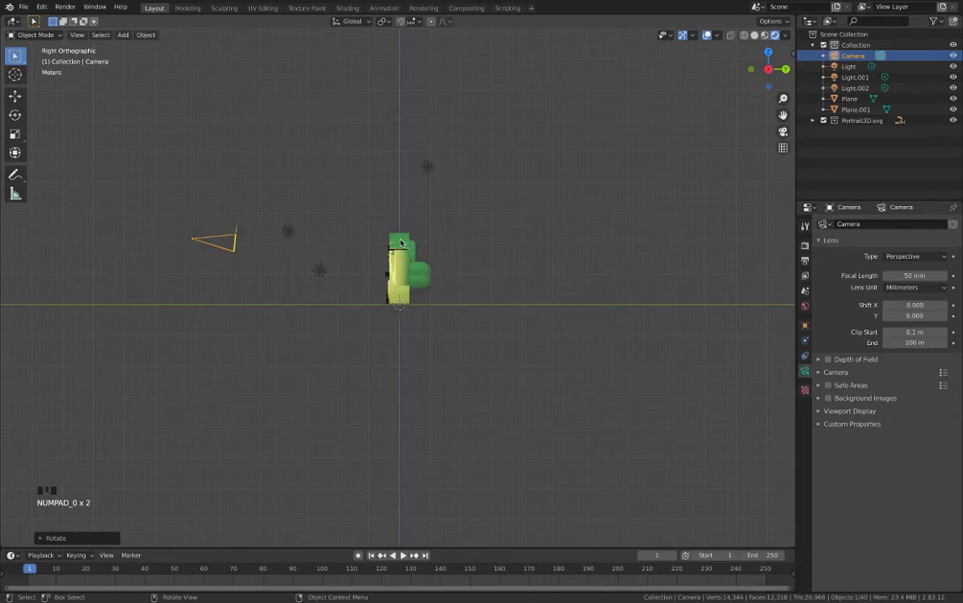
{"action": "key", "text": "KP_0"}
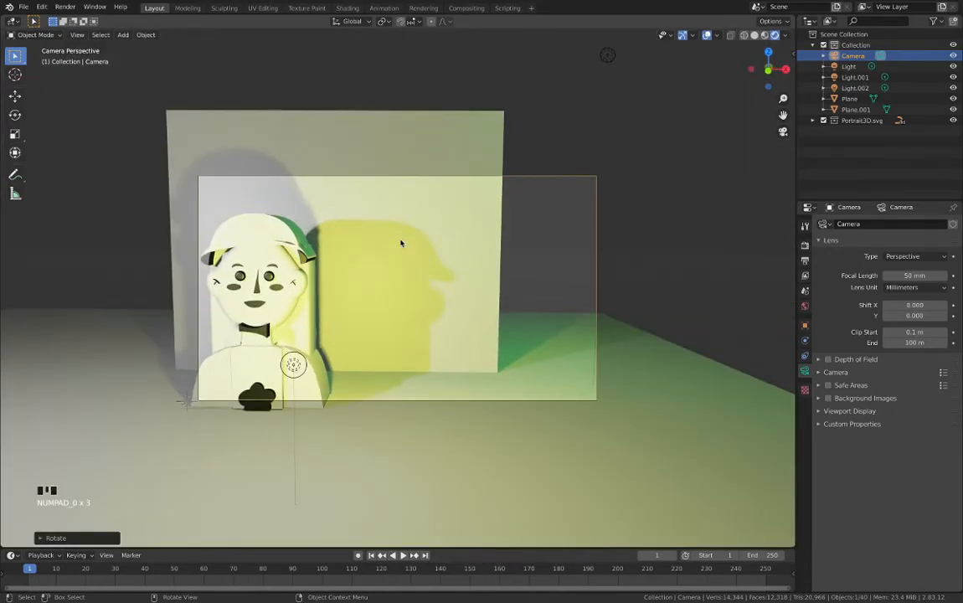
{"action": "key", "text": "KP_0"}
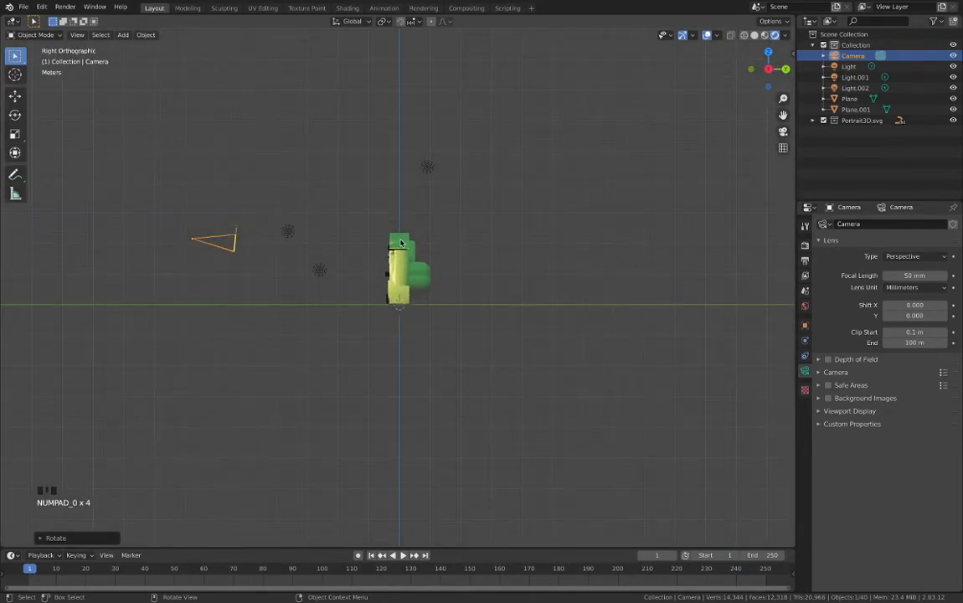
{"action": "middle_click_drag", "start_coordinate": [400, 243], "coordinate": [655, 234]}
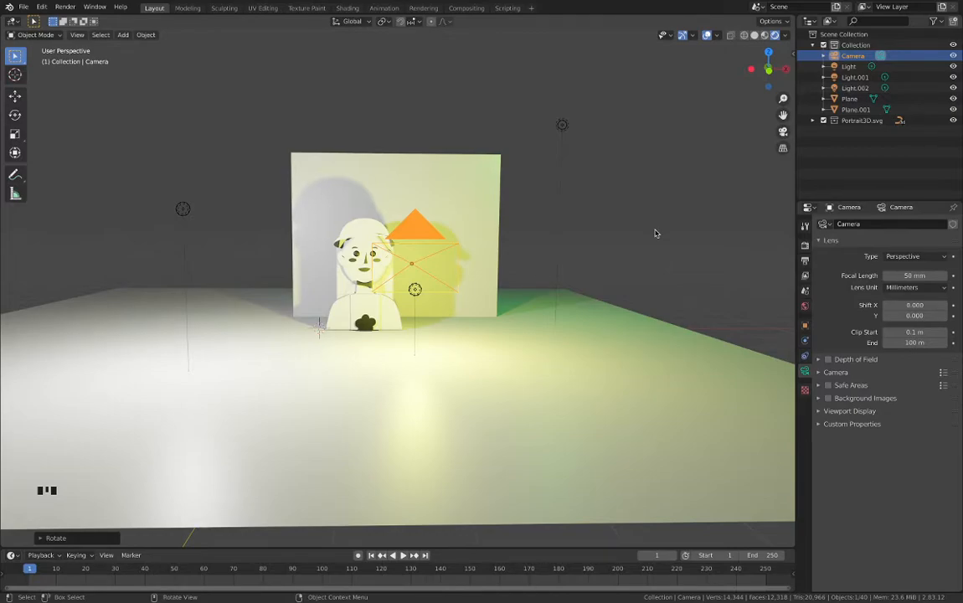
{"action": "key", "text": "KP_0"}
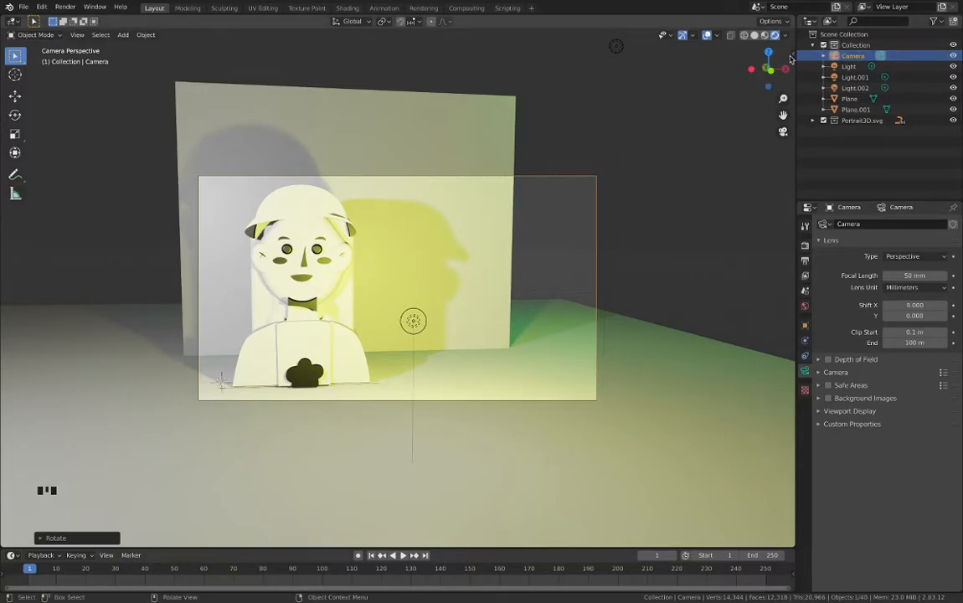
- Turn on Lock Camera to View so that navigating the viewport moves the camera
{"action": "left_click", "coordinate": [791, 57]}
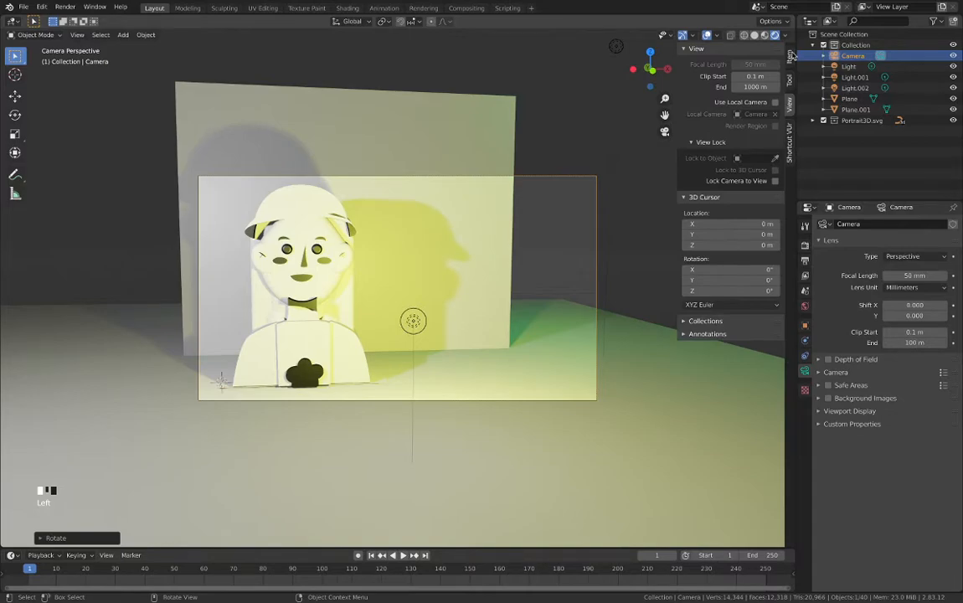
{"action": "key", "text": "n"}
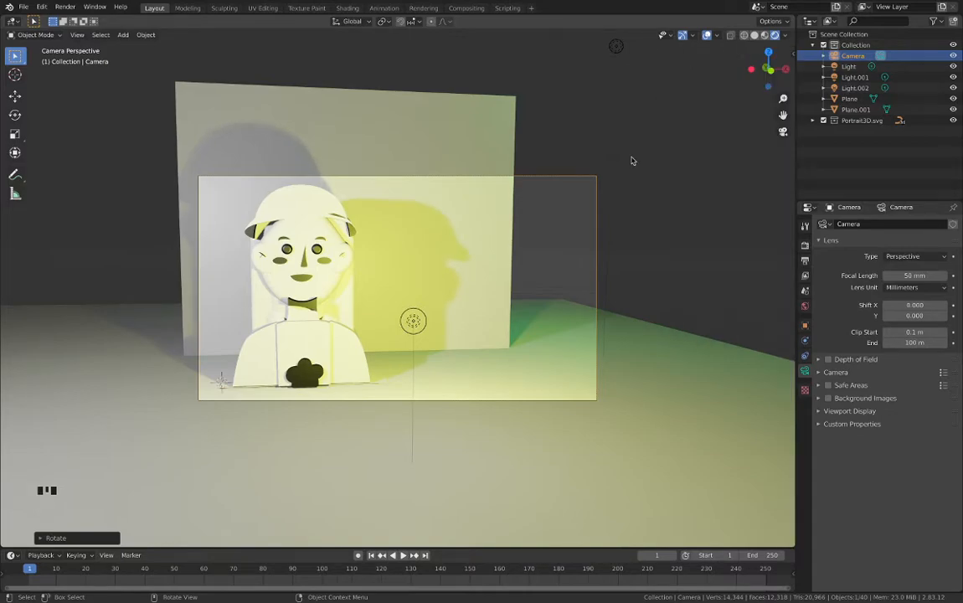
{"action": "key", "text": "n"}
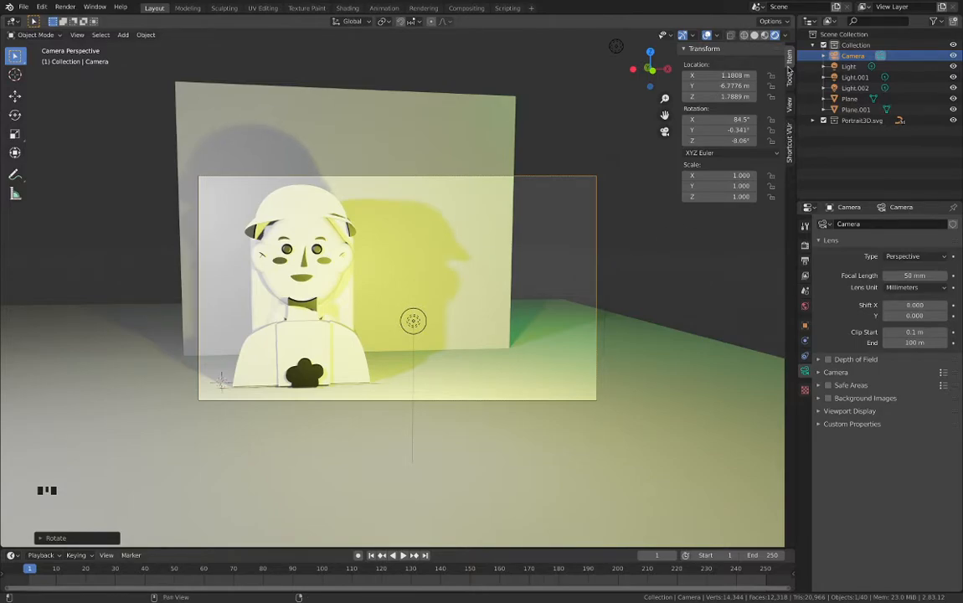
{"action": "left_click", "coordinate": [789, 80]}
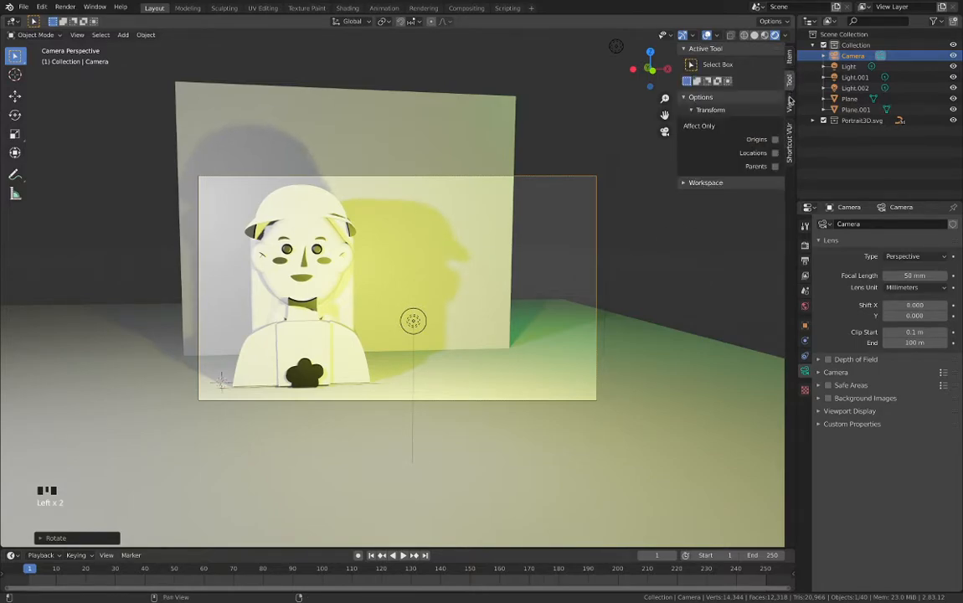
{"action": "left_click", "coordinate": [790, 102]}
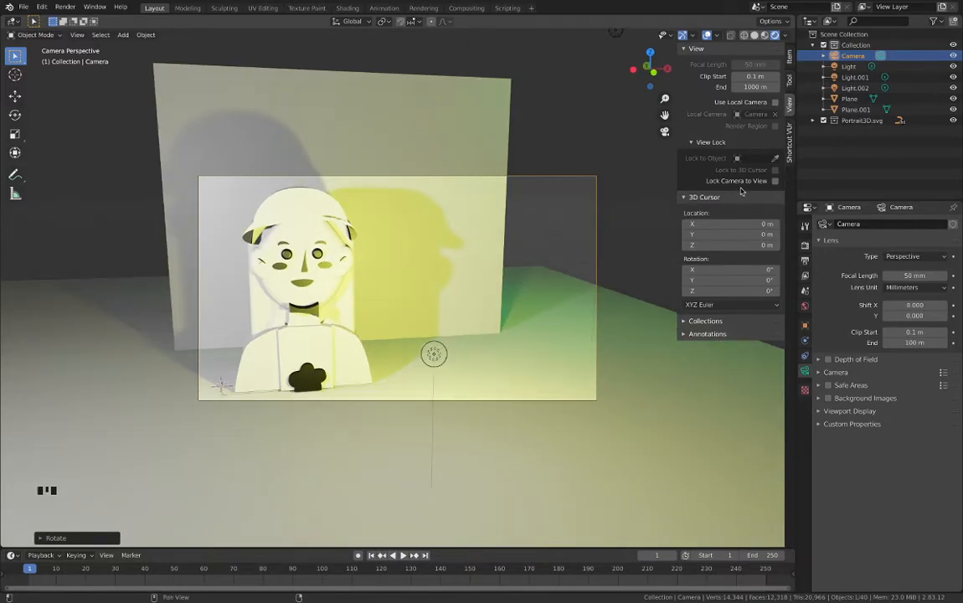
{"action": "left_click", "coordinate": [777, 181]}
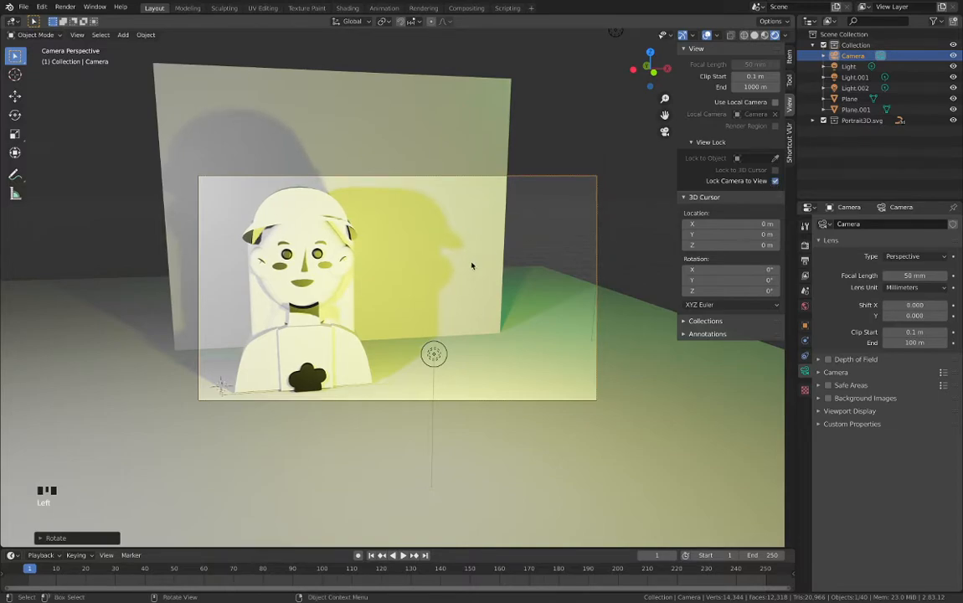
- Adjust the locked camera's angle, distance and offset so the whole portrait and its yellow shadow fit the frame
{"action": "middle_click_drag", "start_coordinate": [472, 267], "coordinate": [578, 262]}
{"action": "middle_click_drag", "start_coordinate": [266, 427], "coordinate": [505, 338]}
{"action": "middle_click_drag", "start_coordinate": [472, 267], "coordinate": [472, 266]}
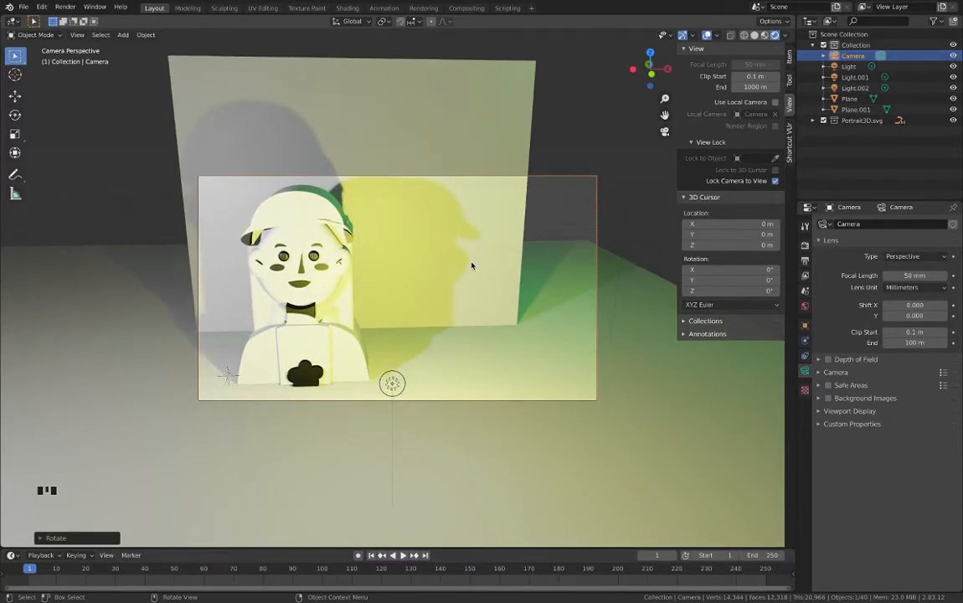
{"action": "middle_click_drag", "start_coordinate": [472, 267], "coordinate": [472, 266], "text": "ctrl"}
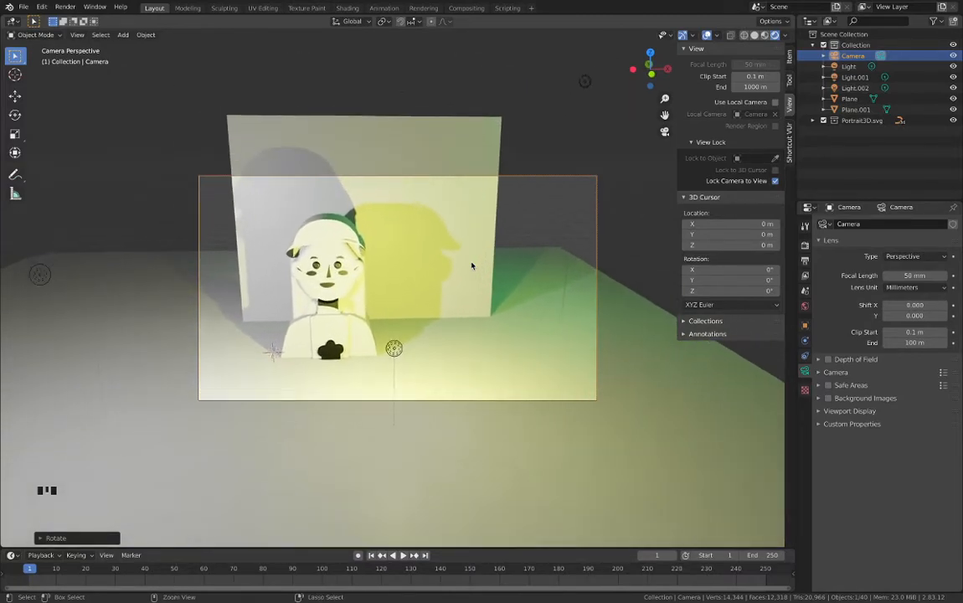
{"action": "left_click_drag", "start_coordinate": [664, 115], "coordinate": [664, 115]}
{"action": "mouse_move", "coordinate": [622, 40]}
{"action": "left_mouse_down"}
{"action": "mouse_move", "coordinate": [618, 66]}
{"action": "mouse_move", "coordinate": [632, 36]}
{"action": "mouse_move", "coordinate": [615, 33]}
{"action": "left_mouse_up"}
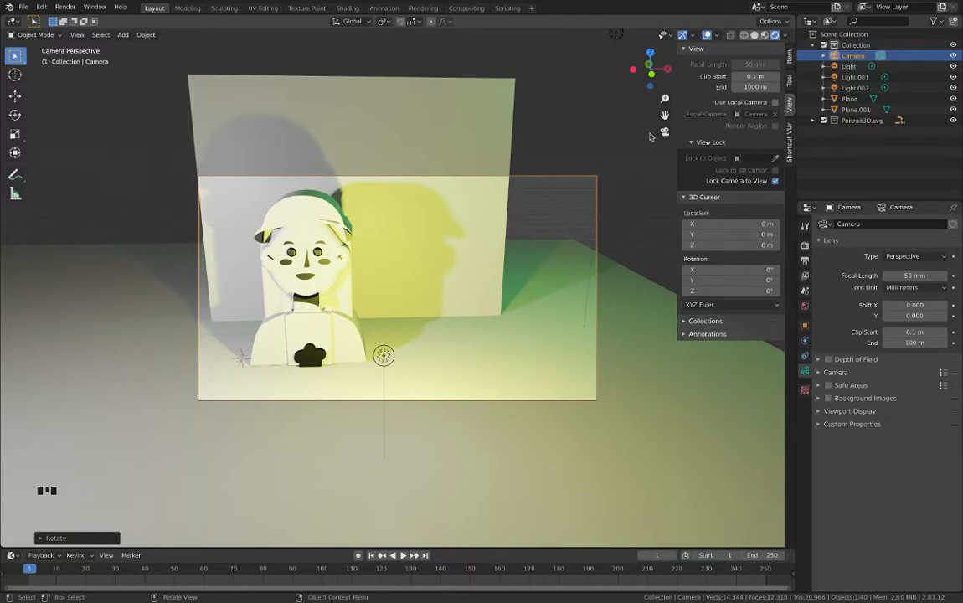
{"action": "mouse_move", "coordinate": [665, 98]}
{"action": "left_mouse_down"}
{"action": "mouse_move", "coordinate": [665, 107]}
{"action": "mouse_move", "coordinate": [665, 74]}
{"action": "mouse_move", "coordinate": [665, 86]}
{"action": "left_mouse_up"}
- Orbit and zoom the locked camera to a slightly raised, angled shot with the portrait left of centre and its yellow shadow beside it
{"action": "scroll", "coordinate": [477, 286], "scroll_direction": "up", "scroll_amount": 5}
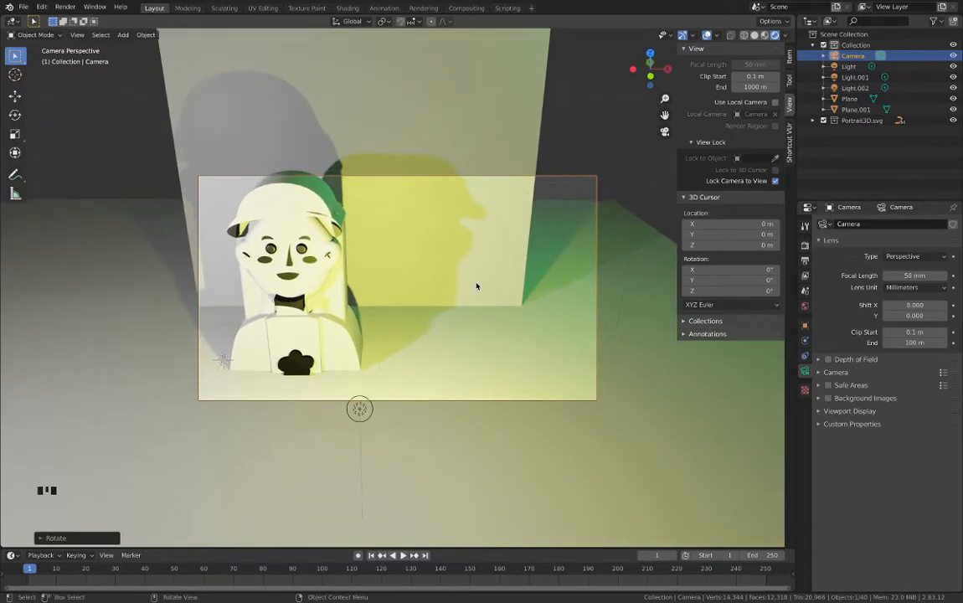
{"action": "scroll", "coordinate": [476, 286], "scroll_direction": "down", "scroll_amount": 5}
{"action": "scroll", "coordinate": [477, 286], "scroll_direction": "down", "scroll_amount": 5}
{"action": "scroll", "coordinate": [477, 286], "scroll_direction": "left", "scroll_amount": 4}
{"action": "scroll", "coordinate": [477, 286], "scroll_direction": "right", "scroll_amount": 4}
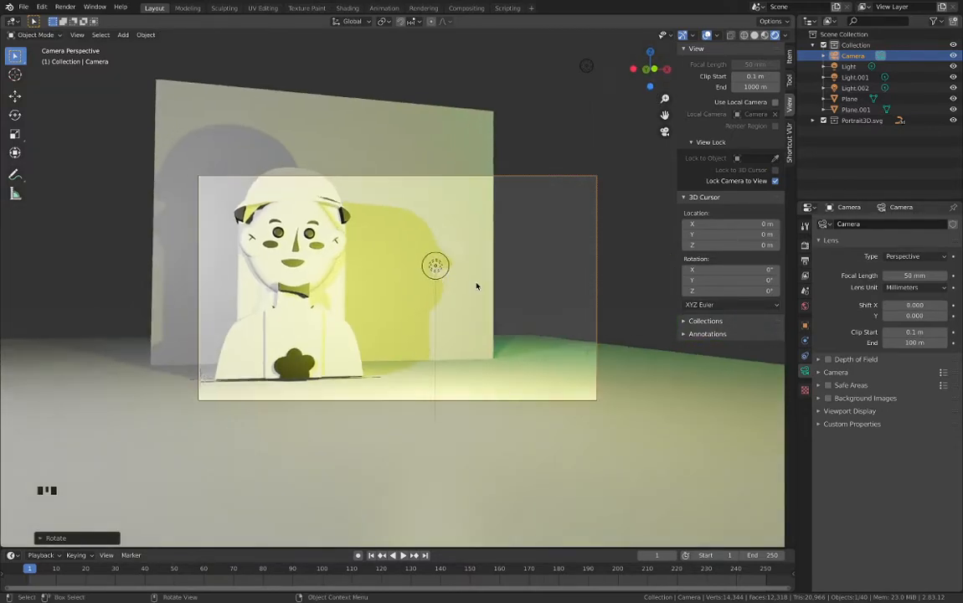
{"action": "scroll", "coordinate": [476, 287], "scroll_direction": "up", "scroll_amount": 5}
{"action": "scroll", "coordinate": [476, 286], "scroll_direction": "up", "scroll_amount": 5}
{"action": "scroll", "coordinate": [477, 286], "scroll_direction": "right", "scroll_amount": 4}
{"action": "scroll", "coordinate": [477, 287], "scroll_direction": "left", "scroll_amount": 2}
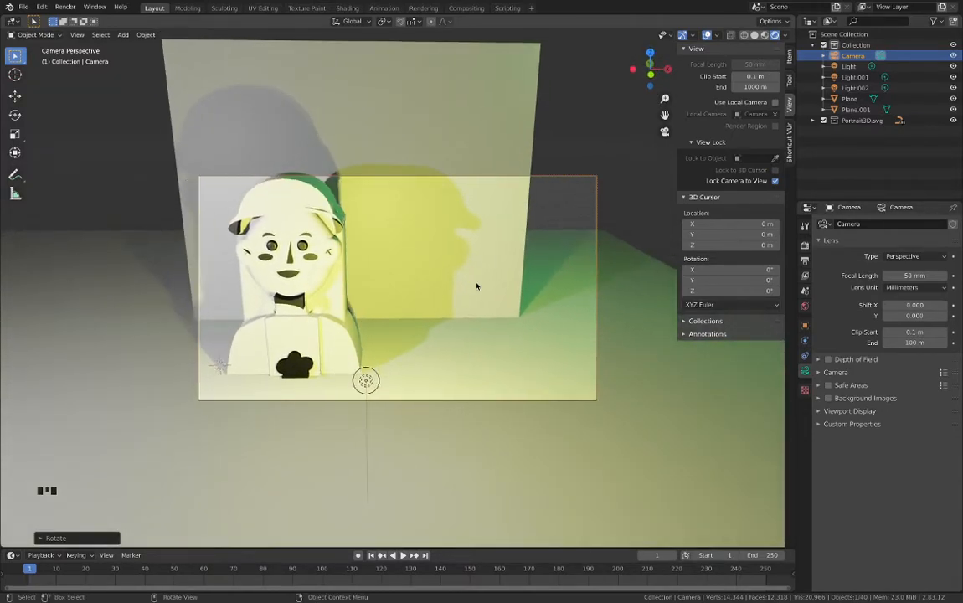
{"action": "scroll", "coordinate": [476, 287], "scroll_direction": "right", "scroll_amount": 2}
{"action": "scroll", "coordinate": [477, 287], "scroll_direction": "up", "scroll_amount": 4}
{"action": "scroll", "coordinate": [476, 287], "scroll_direction": "left", "scroll_amount": 5}
{"action": "scroll", "coordinate": [476, 287], "scroll_direction": "down", "scroll_amount": 5}
{"action": "scroll", "coordinate": [476, 286], "scroll_direction": "down", "scroll_amount": 6}
{"action": "scroll", "coordinate": [476, 286], "scroll_direction": "up", "scroll_amount": 5}
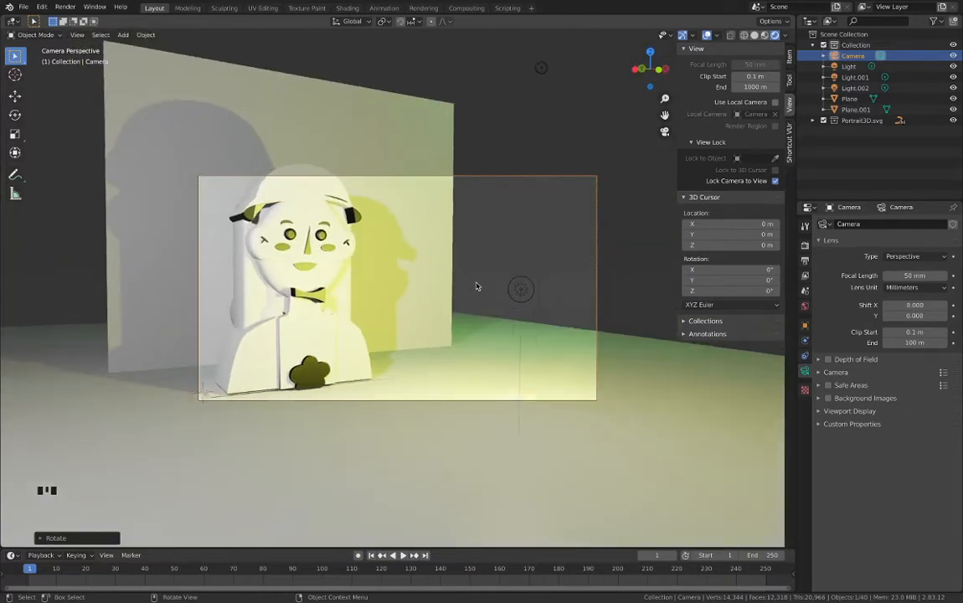
{"action": "scroll", "coordinate": [476, 287], "scroll_direction": "right", "scroll_amount": 5}
{"action": "scroll", "coordinate": [477, 287], "scroll_direction": "right", "scroll_amount": 4}
{"action": "scroll", "coordinate": [477, 286], "scroll_direction": "down", "scroll_amount": 3}
{"action": "scroll", "coordinate": [476, 286], "scroll_direction": "left", "scroll_amount": 6}
{"action": "scroll", "coordinate": [476, 286], "scroll_direction": "up", "scroll_amount": 2}
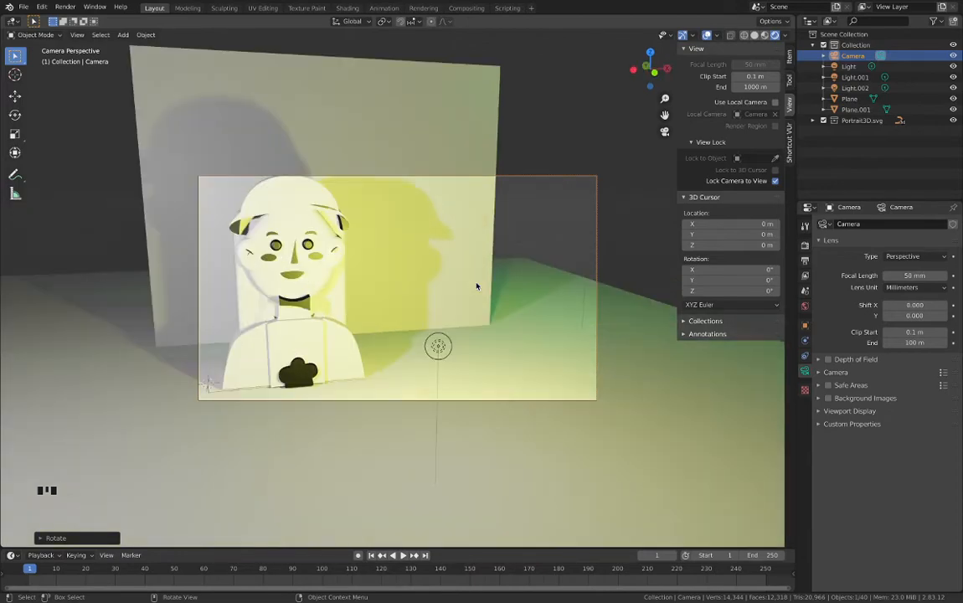
{"action": "scroll", "coordinate": [476, 286], "scroll_direction": "down", "scroll_amount": 2, "text": "ctrl"}
{"action": "double_click", "coordinate": [601, 247]}
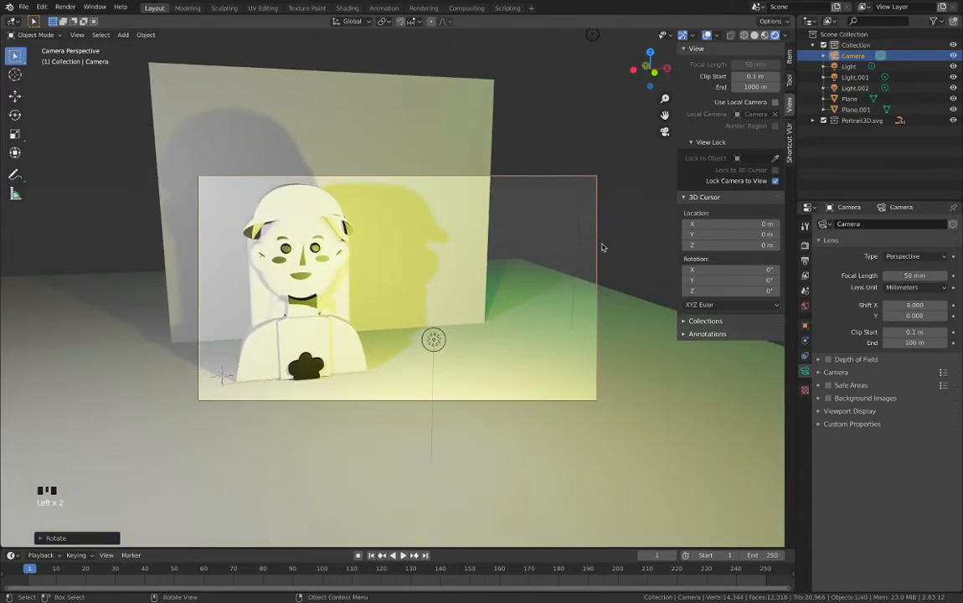
- Turn off Lock Camera to View and orbit out of the camera view without moving the camera
{"action": "left_click", "coordinate": [776, 184]}
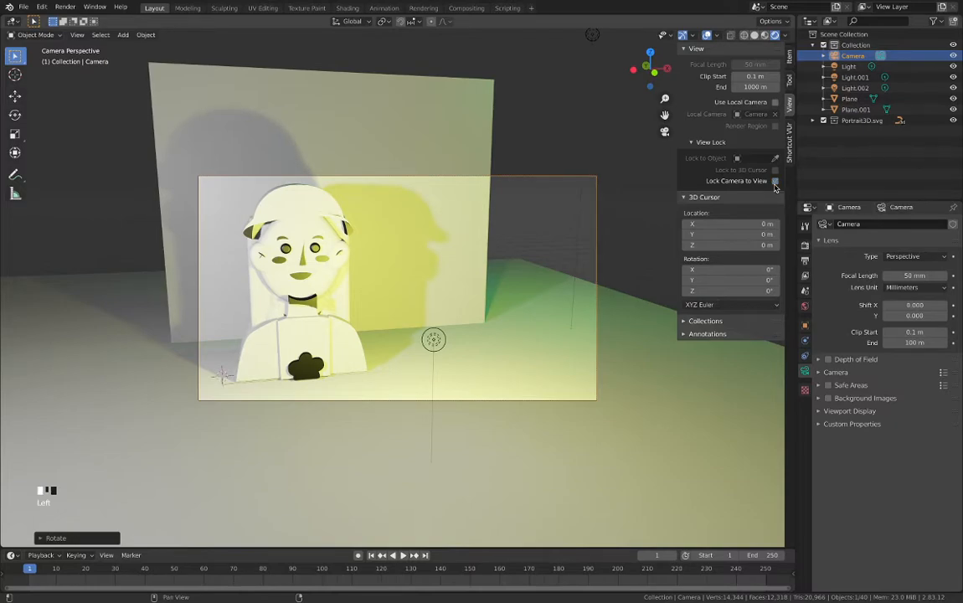
{"action": "middle_click_drag", "start_coordinate": [531, 209], "coordinate": [522, 211]}
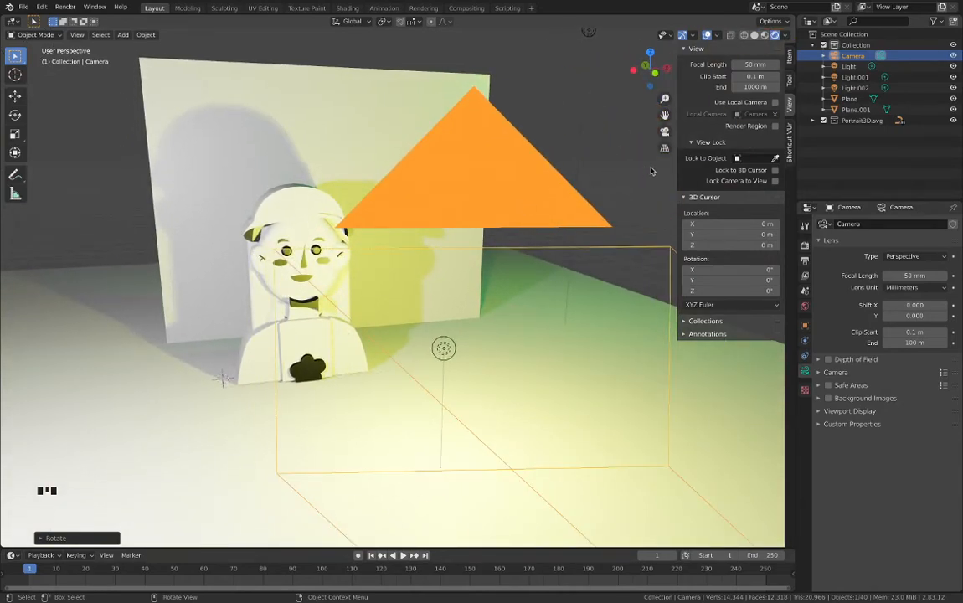
- Turn Lock Camera to View back on, then orbit the camera to a lower, more frontal shot of the portrait and its shadow
{"action": "middle_click_drag", "start_coordinate": [591, 196], "coordinate": [589, 196], "text": "ctrl"}
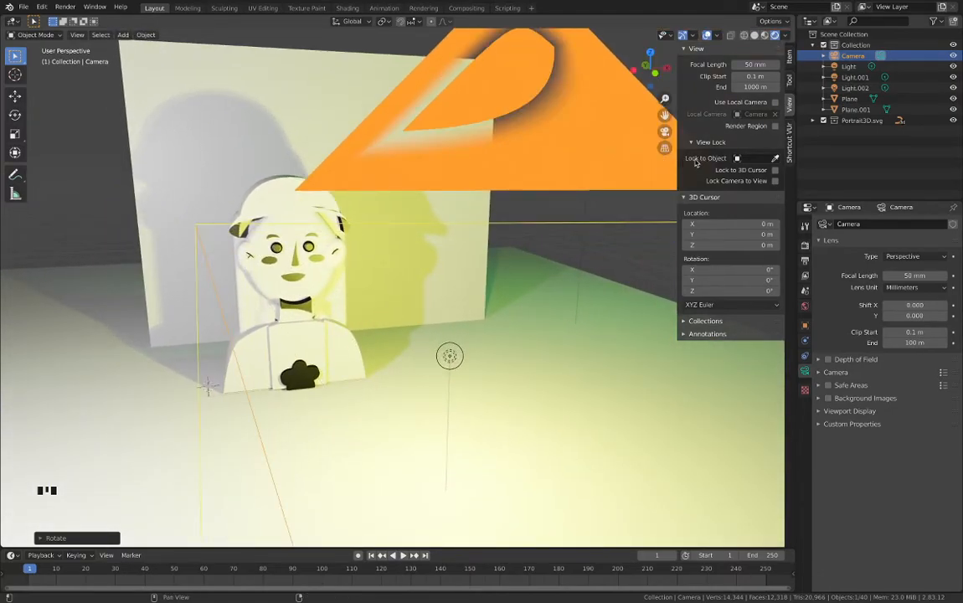
{"action": "left_click", "coordinate": [775, 181]}
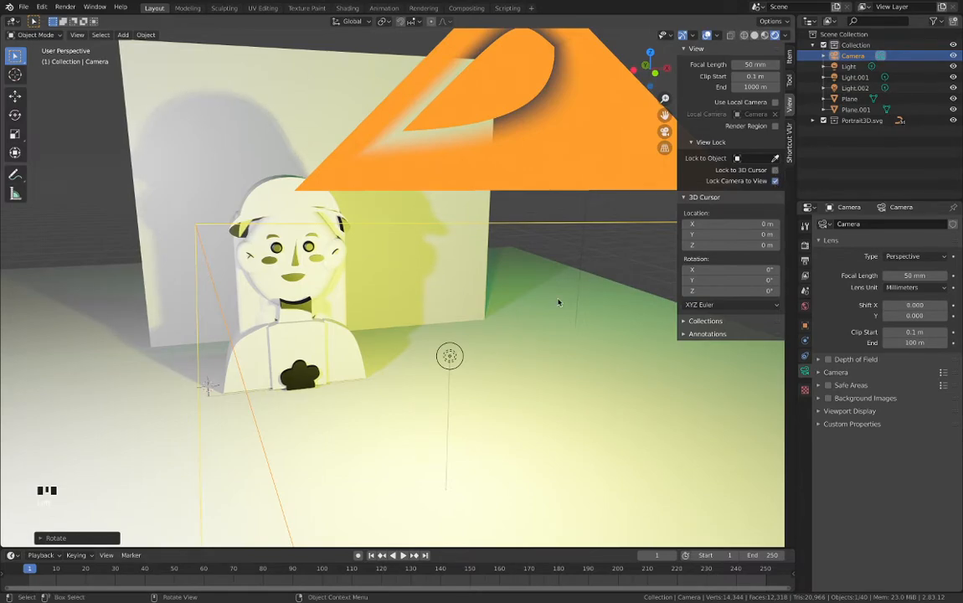
{"action": "key", "text": "KP_0"}
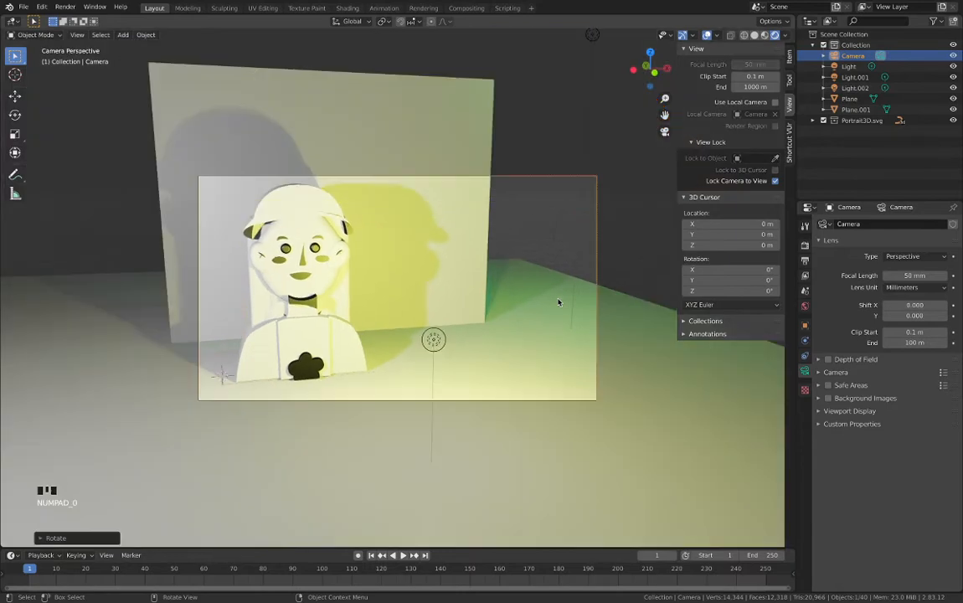
{"action": "mouse_move", "coordinate": [469, 385]}
{"action": "middle_mouse_down"}
{"action": "mouse_move", "coordinate": [492, 385]}
{"action": "mouse_move", "coordinate": [486, 410]}
{"action": "mouse_move", "coordinate": [462, 402]}
{"action": "mouse_move", "coordinate": [481, 386]}
{"action": "mouse_move", "coordinate": [527, 379]}
{"action": "mouse_move", "coordinate": [469, 386]}
{"action": "middle_mouse_up"}
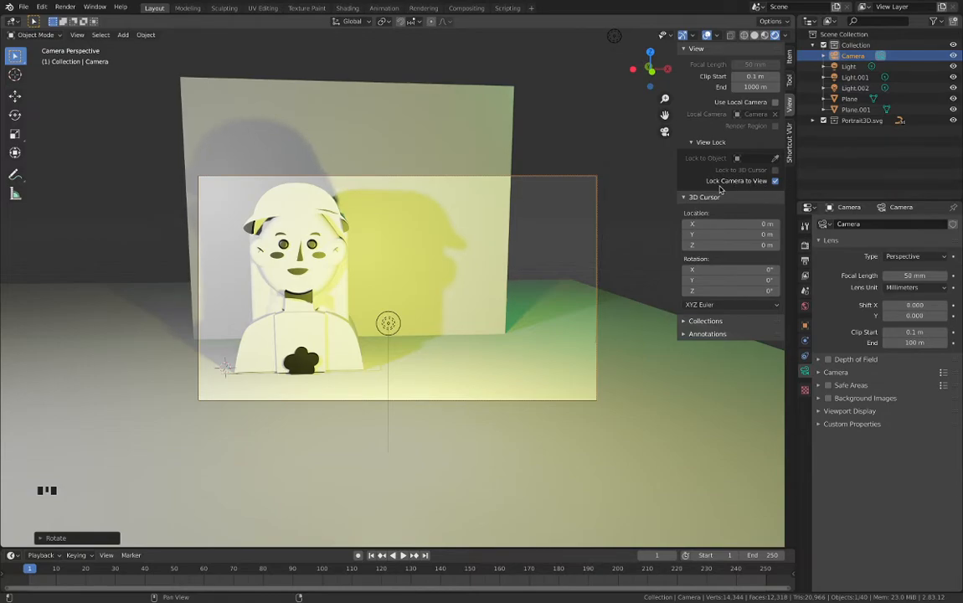
{"action": "left_click", "coordinate": [791, 104]}
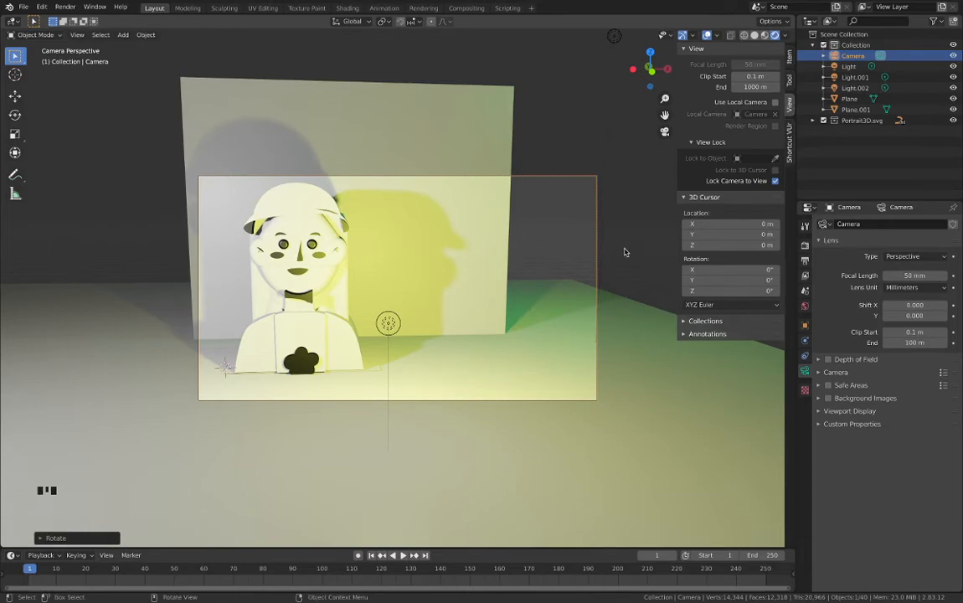
{"action": "key", "text": "n"}
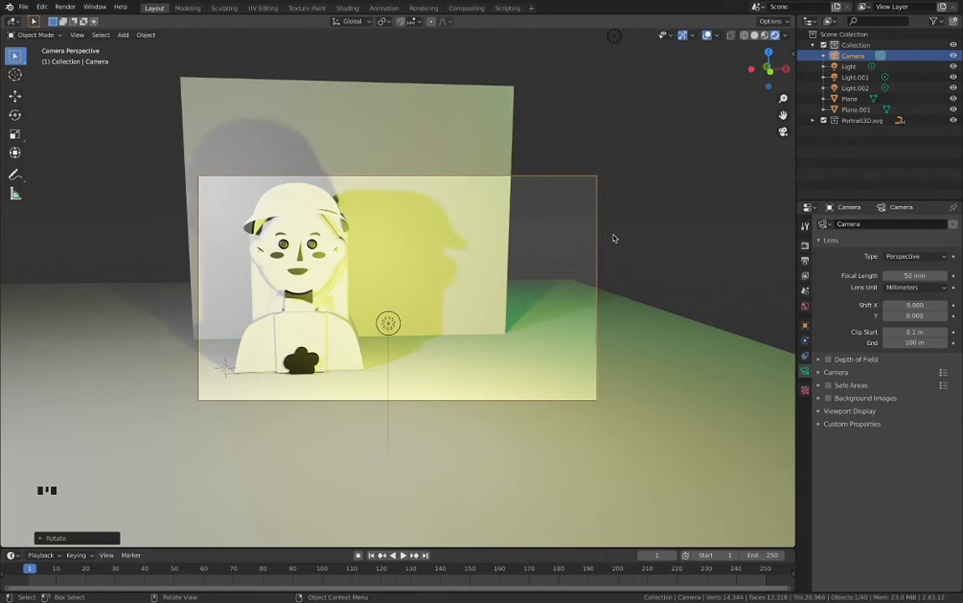
- Save the project and render the current frame through the camera
{"action": "key", "text": "super"}
{"action": "key", "text": "super+s"}
{"action": "key", "text": "F12"}
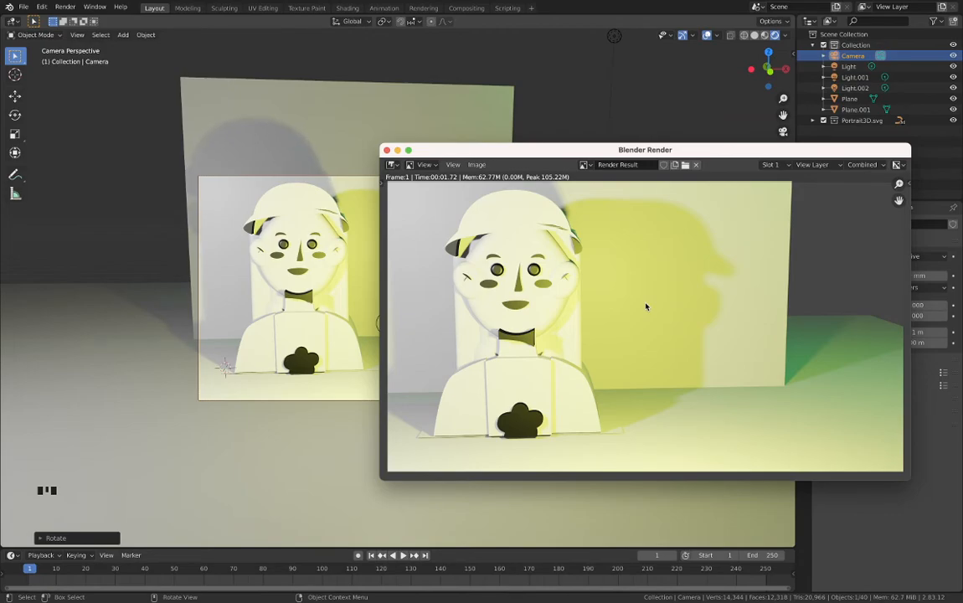
- Start saving the render result as a new image file, with the Documents folder as its destination
{"action": "left_click", "coordinate": [476, 165]}
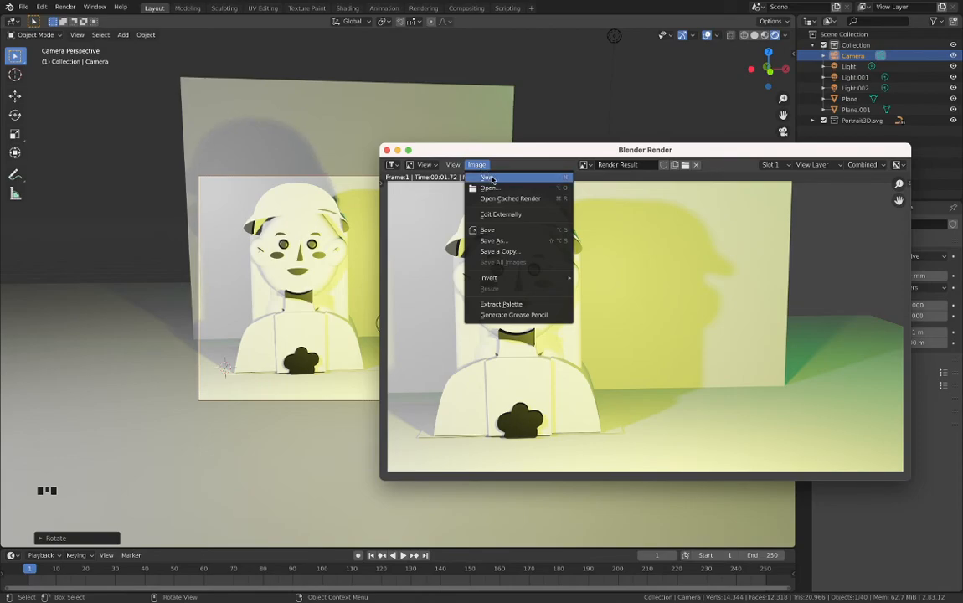
{"action": "left_click", "coordinate": [493, 240]}
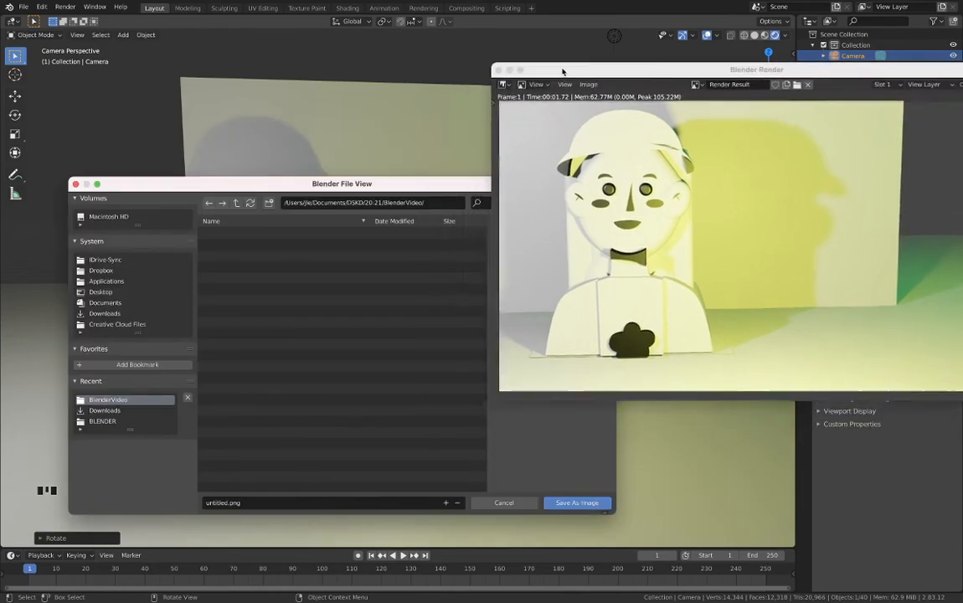
{"action": "left_click_drag", "start_coordinate": [562, 70], "coordinate": [571, 62]}
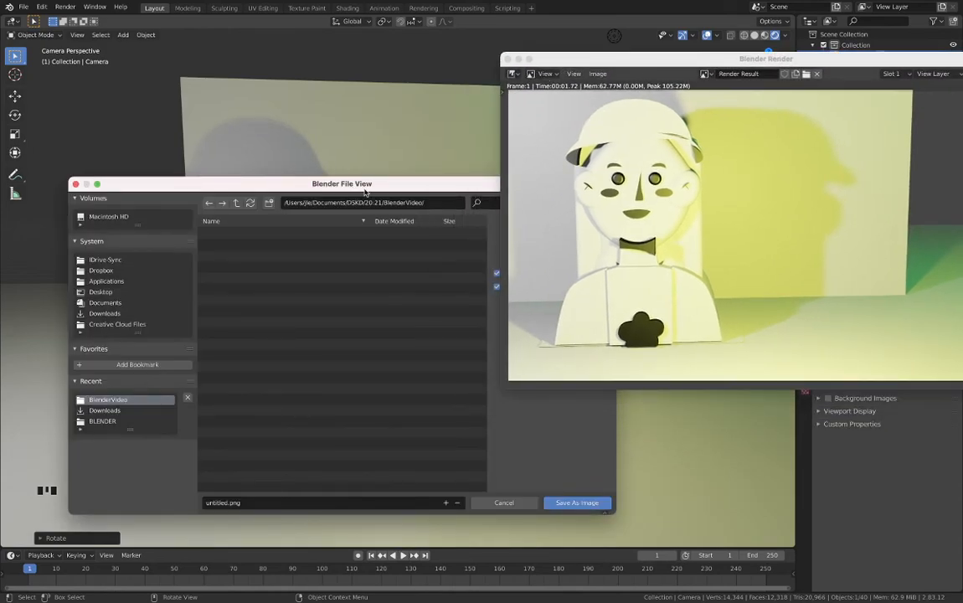
{"action": "left_click_drag", "start_coordinate": [391, 177], "coordinate": [306, 141]}
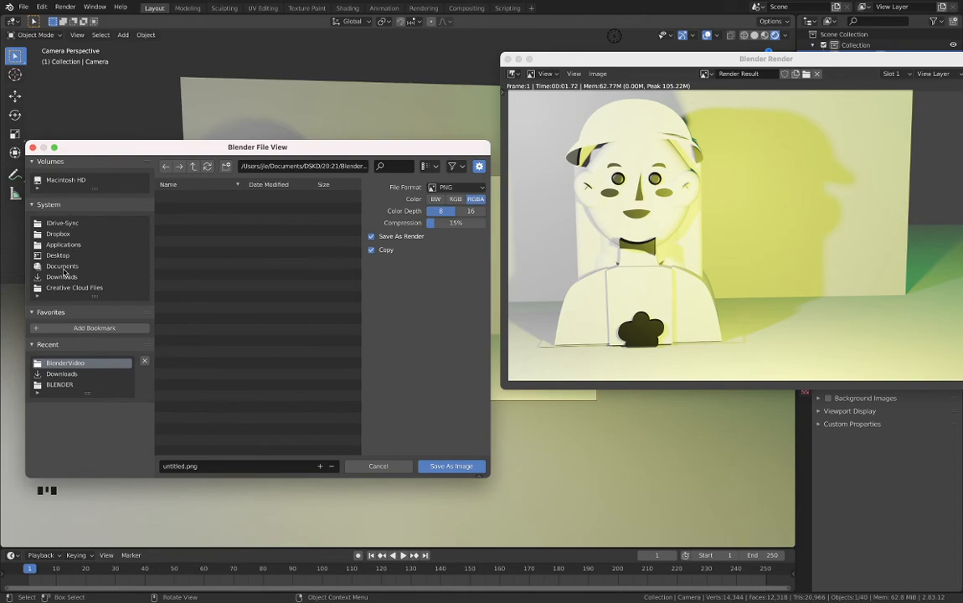
{"action": "left_click", "coordinate": [66, 266]}
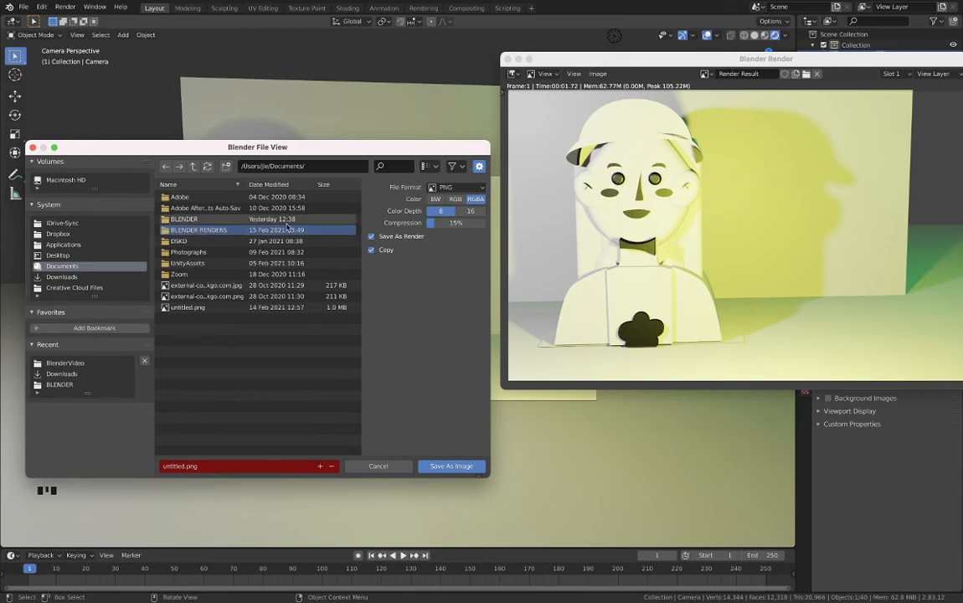
- Set the image output to JPEG format with RGB color and 100% quality
{"action": "left_click", "coordinate": [456, 187]}
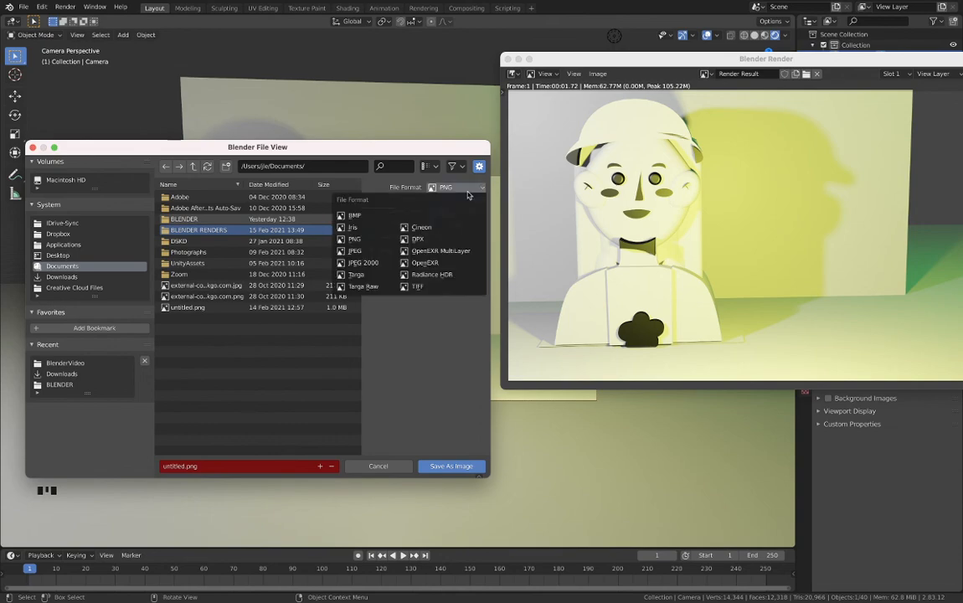
{"action": "left_click", "coordinate": [355, 251]}
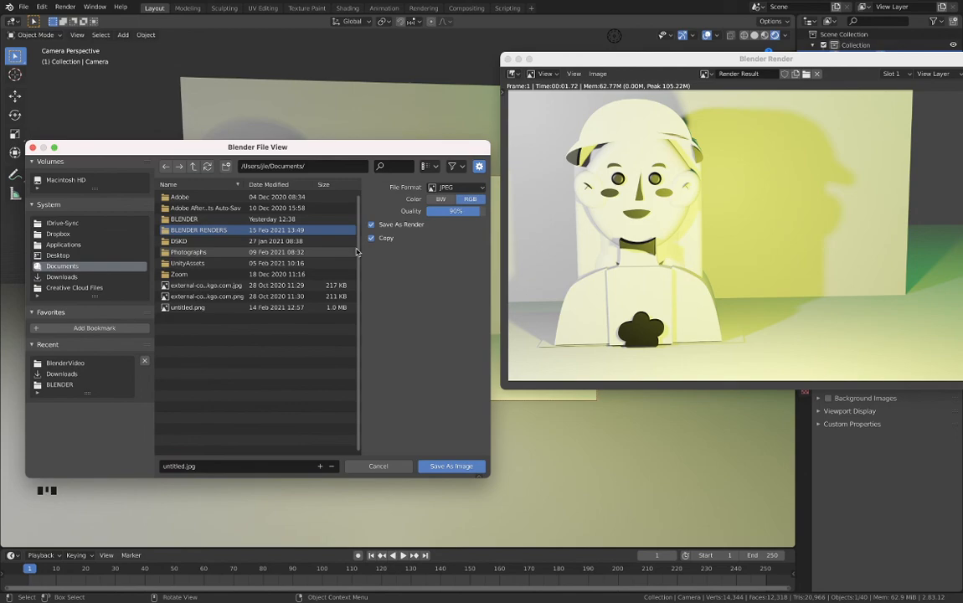
{"action": "left_click", "coordinate": [434, 201]}
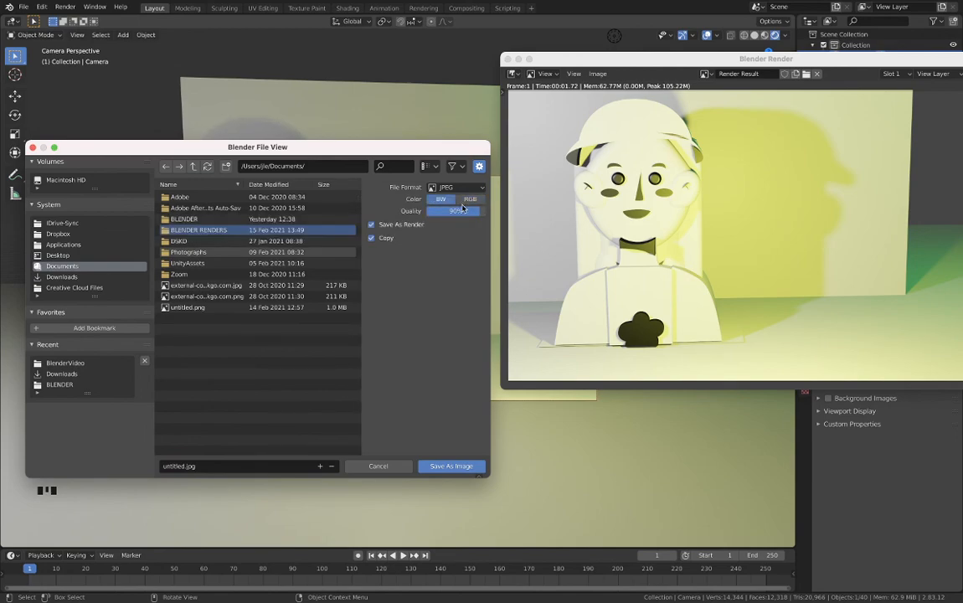
{"action": "left_click", "coordinate": [469, 199]}
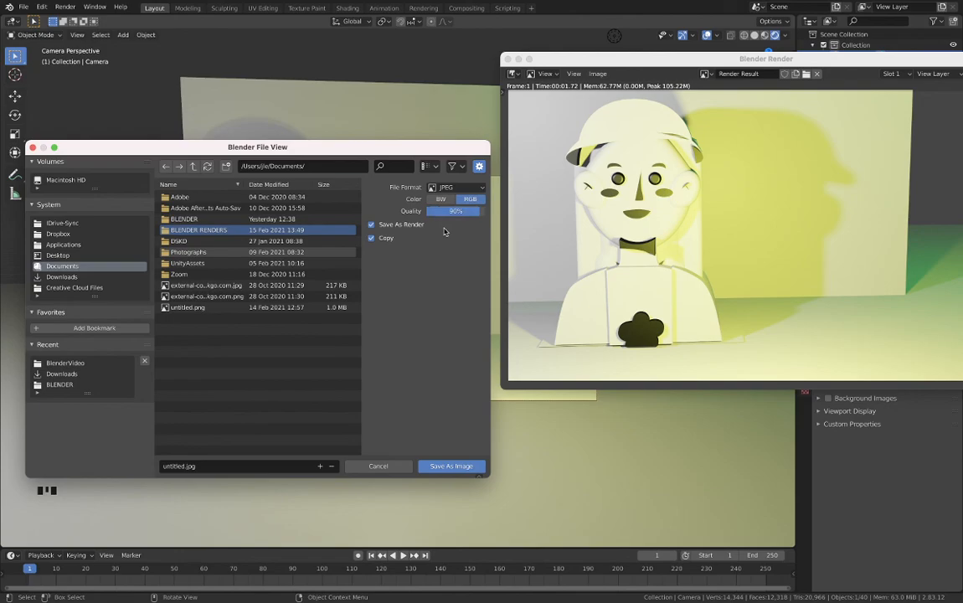
{"action": "left_click_drag", "start_coordinate": [471, 211], "coordinate": [484, 211]}
- Name the image file 2drender.jpg and save it
{"action": "left_click", "coordinate": [206, 465]}
{"action": "key", "text": "BackSpace"}
{"action": "type", "text": "2"}
{"action": "type", "text": "drender"}
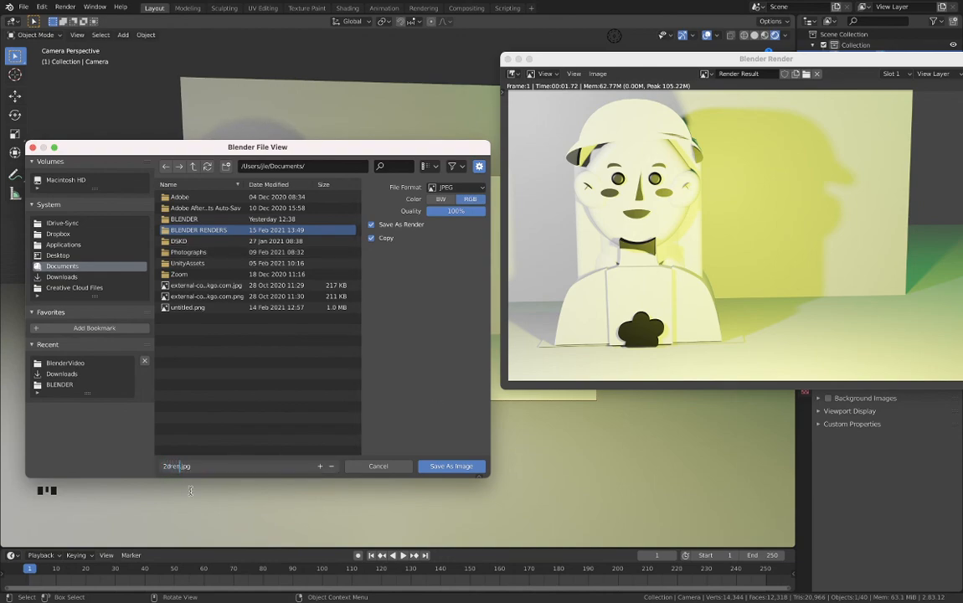
{"action": "left_click", "coordinate": [441, 465]}
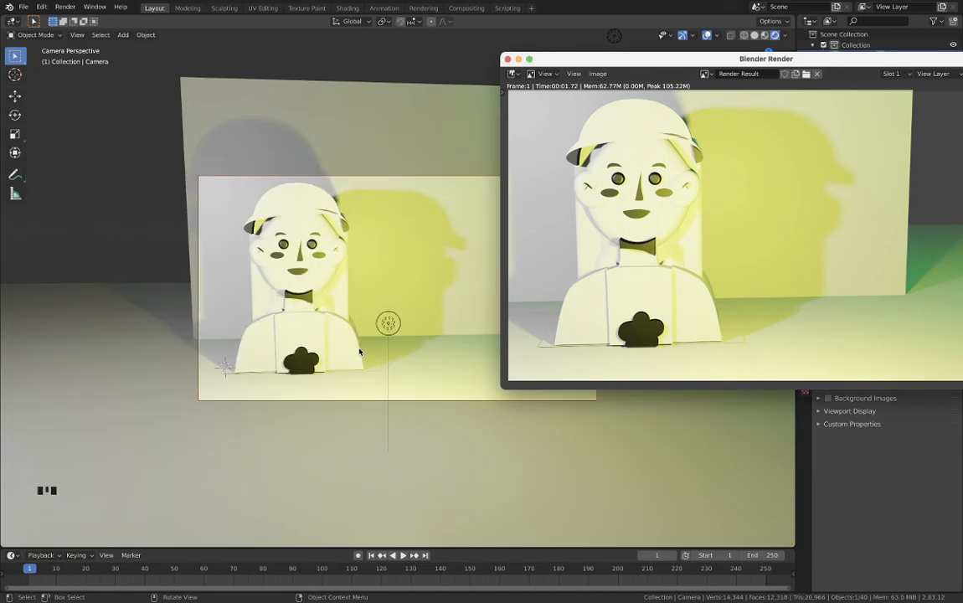